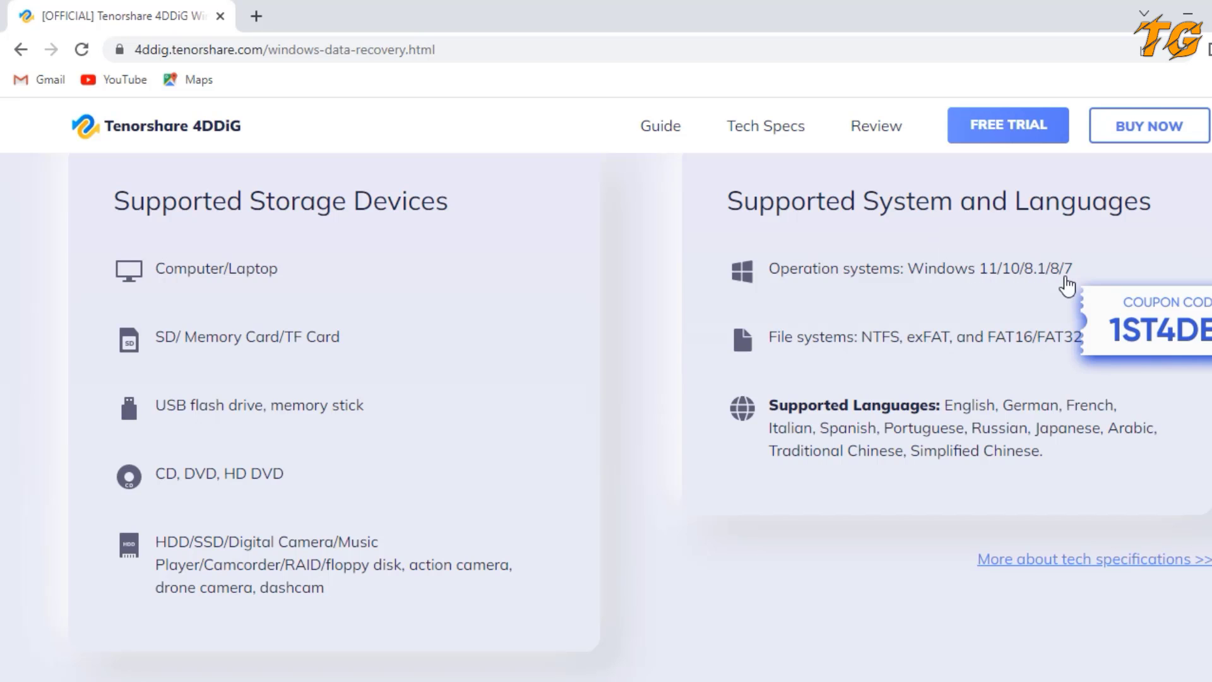
# Step: Review the 4DDiG Windows Data Recovery product page and download the free Windows version
pyautogui.scroll(8, 296, 461)
pyautogui.scroll(20, 296, 461)
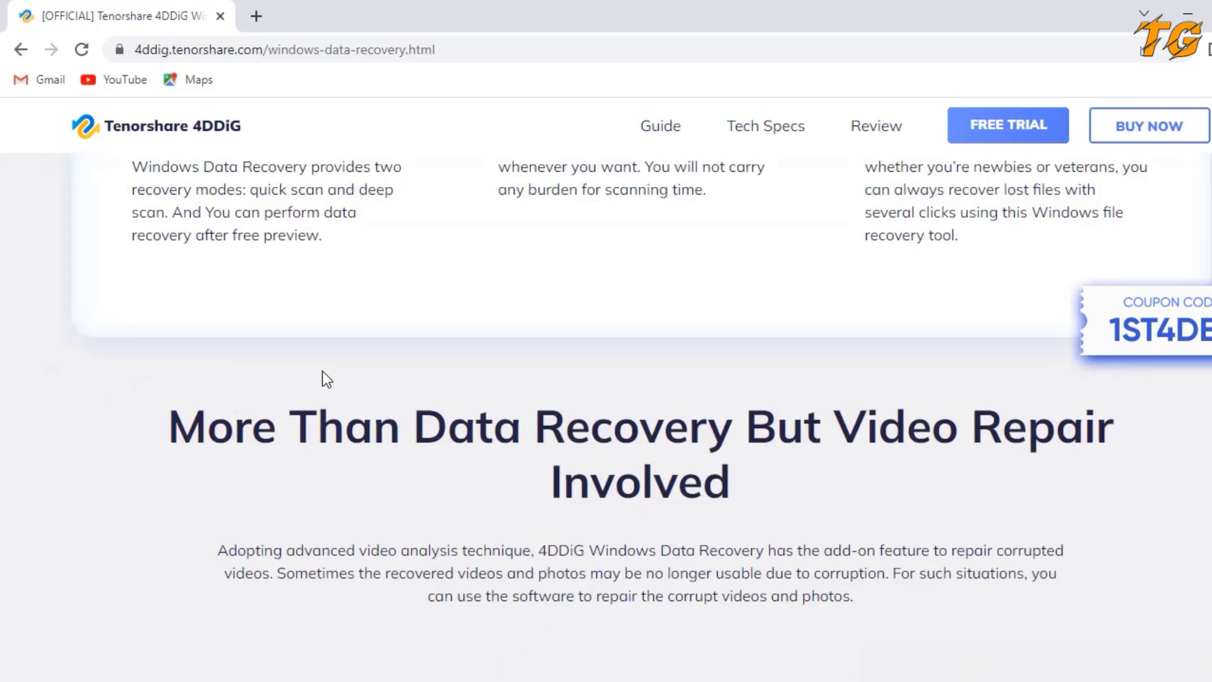
pyautogui.scroll(8, 331, 360)
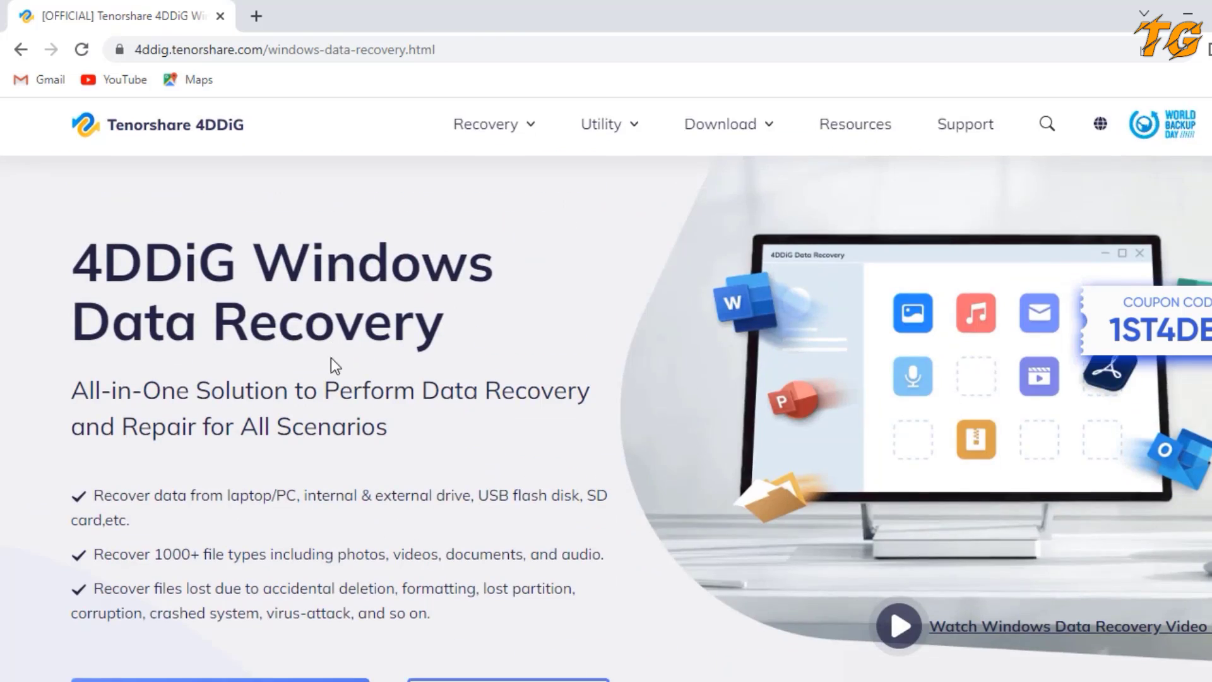
pyautogui.scroll(-5, 331, 359)
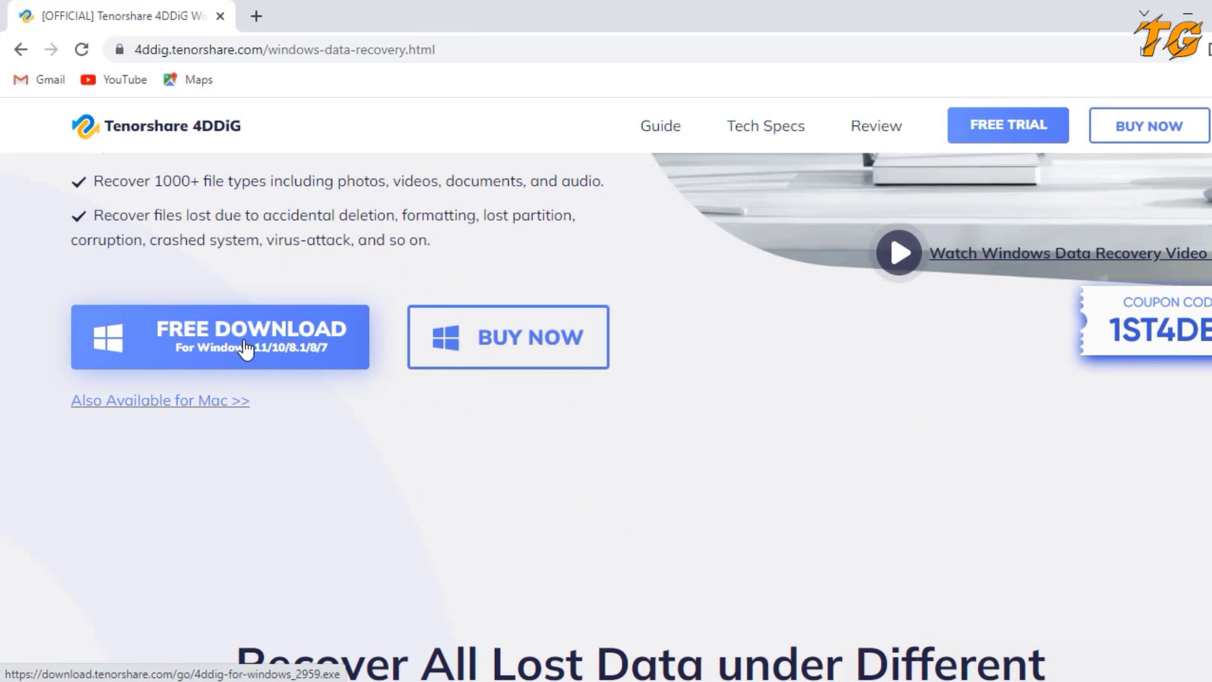
pyautogui.click(298, 359)
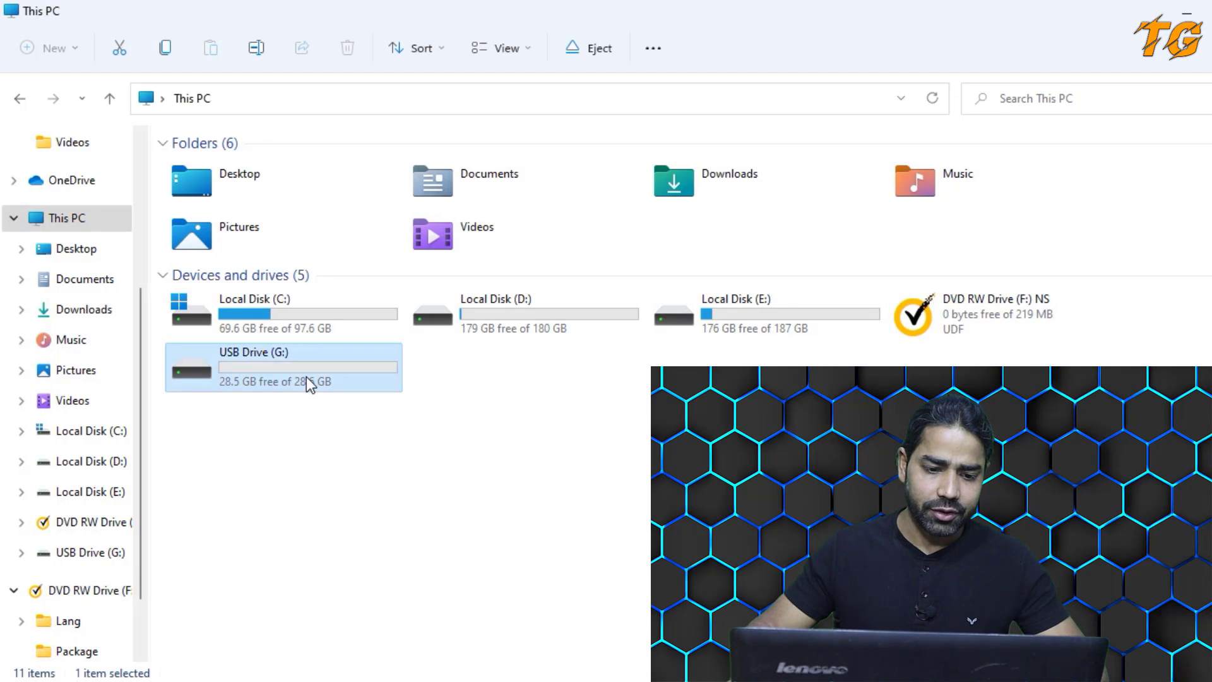
# Step: Look through the files on USB Drive (G:) and quick-format the drive as FAT32 with a 16-kilobyte allocation unit size
pyautogui.doubleClick(306, 377)
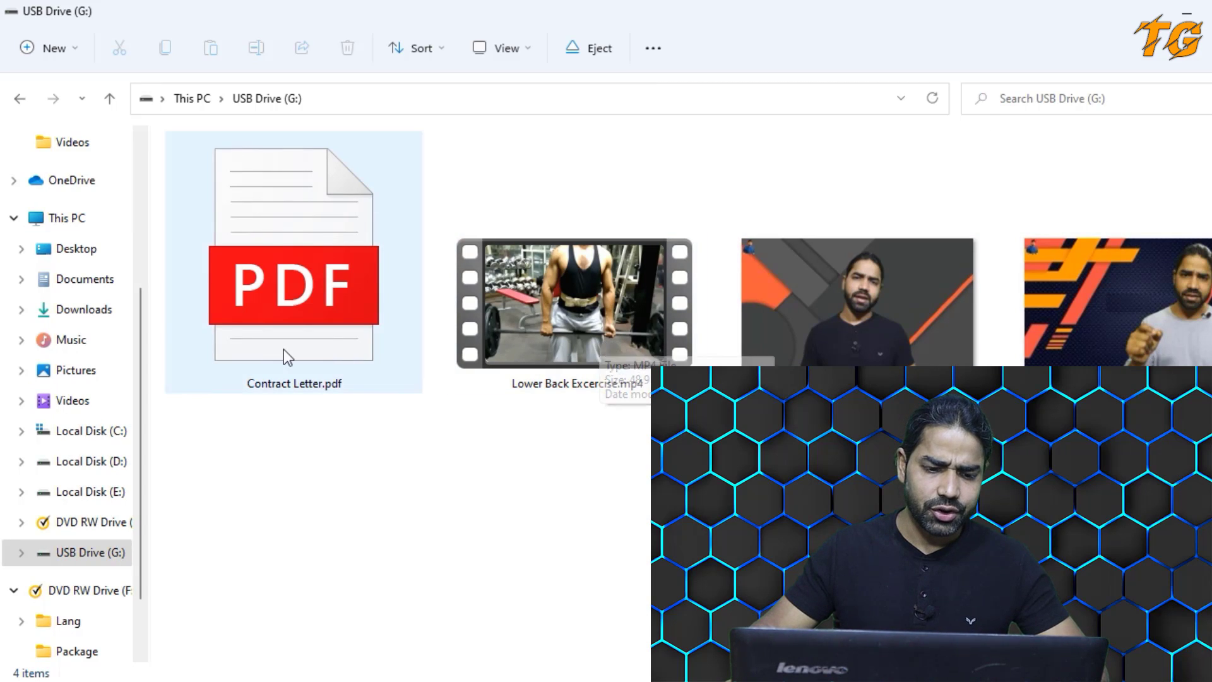
pyautogui.click(68, 221)
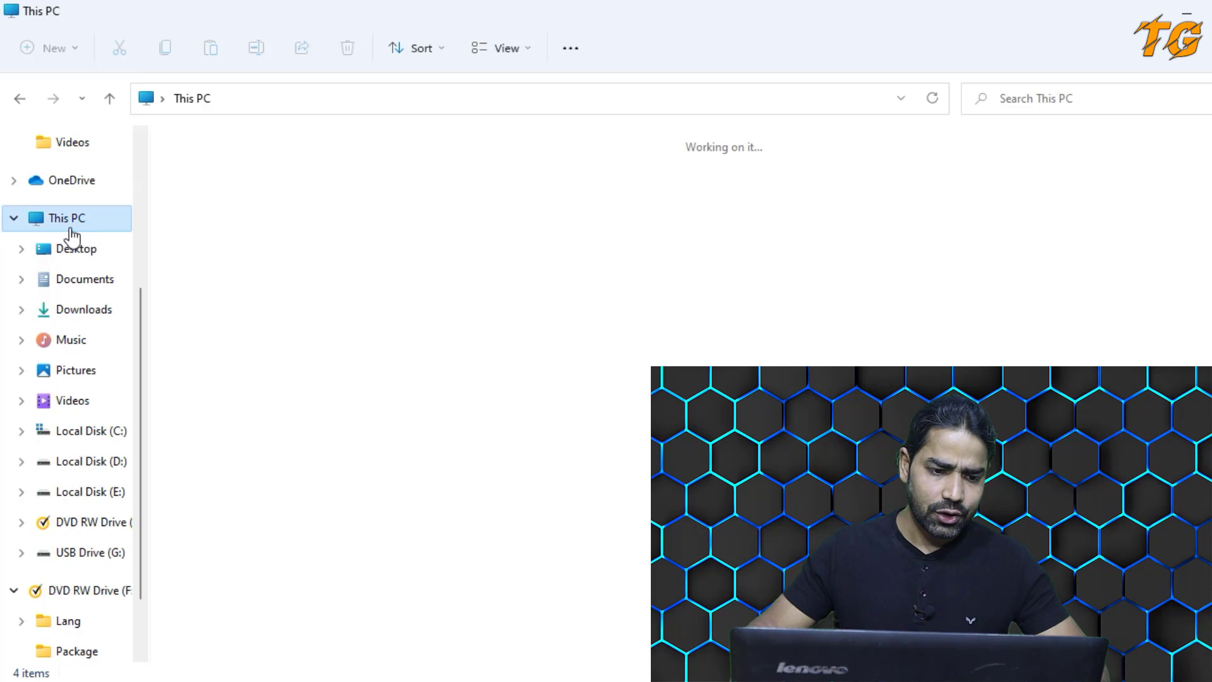
pyautogui.rightClick(264, 366)
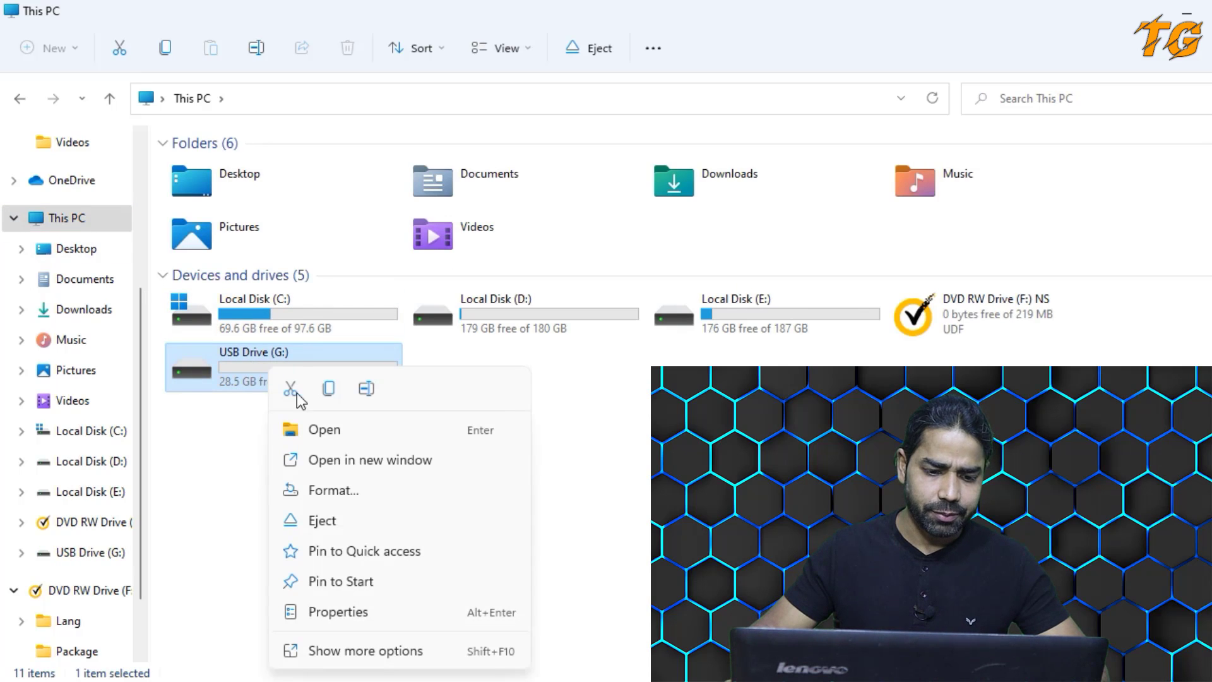
pyautogui.click(346, 496)
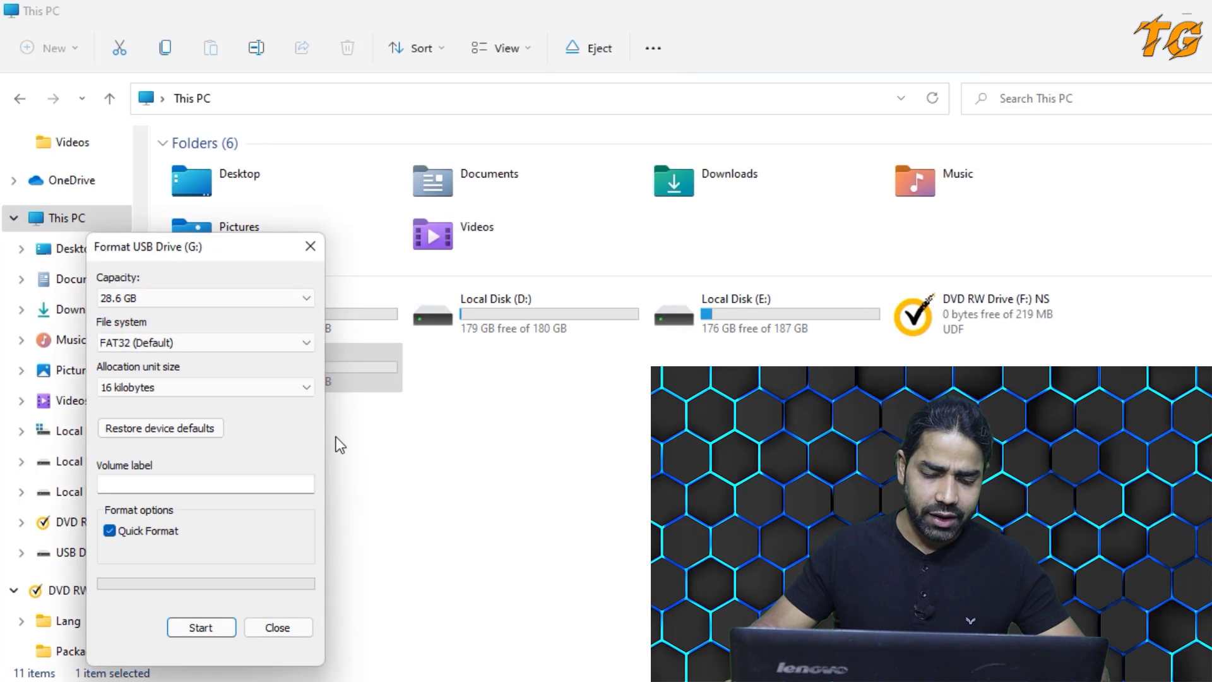
pyautogui.click(215, 628)
pyautogui.click(693, 352)
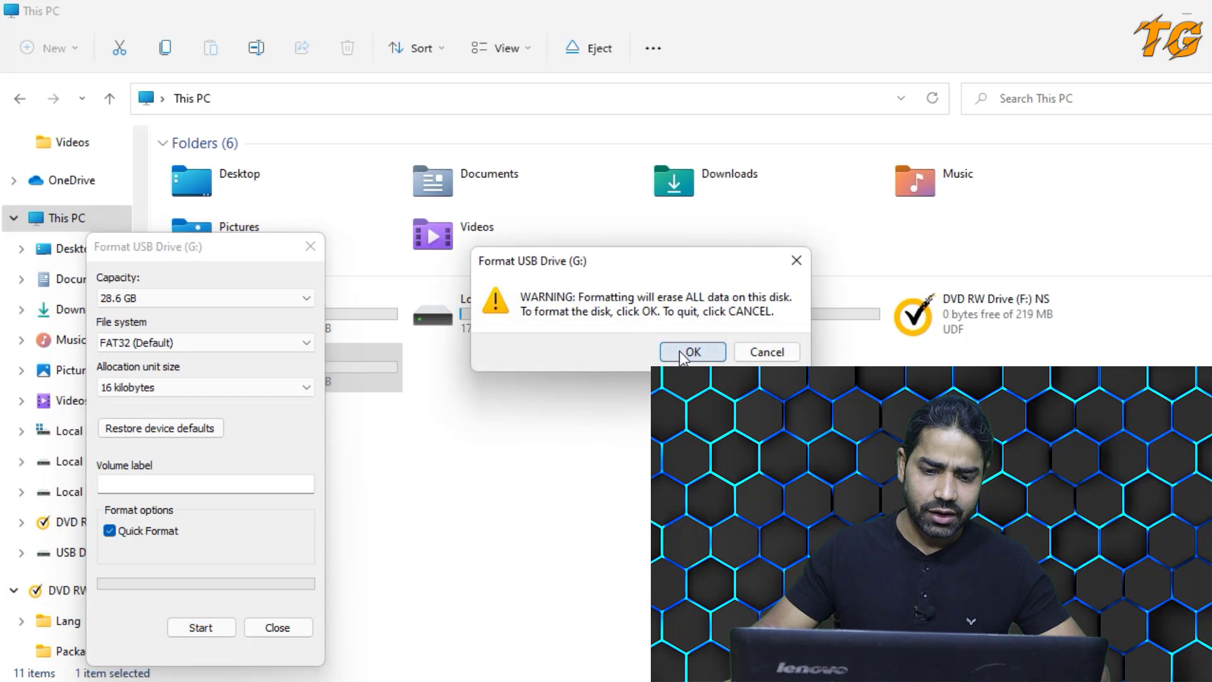
pyautogui.click(784, 353)
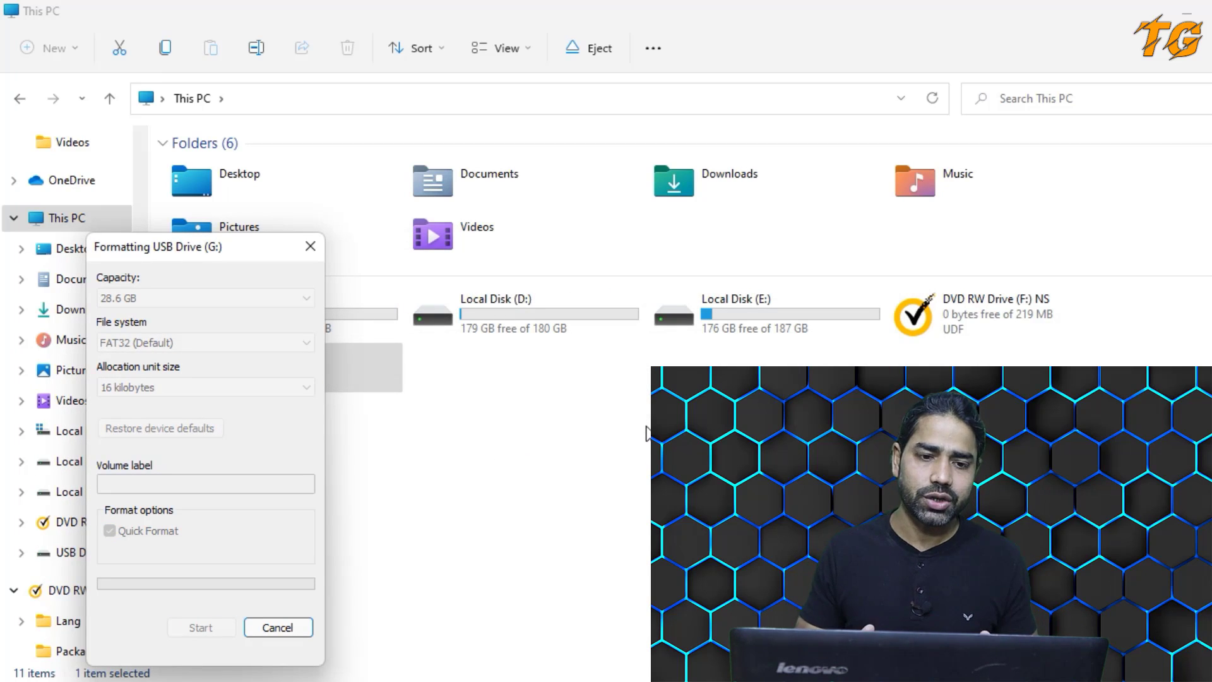
pyautogui.click(776, 351)
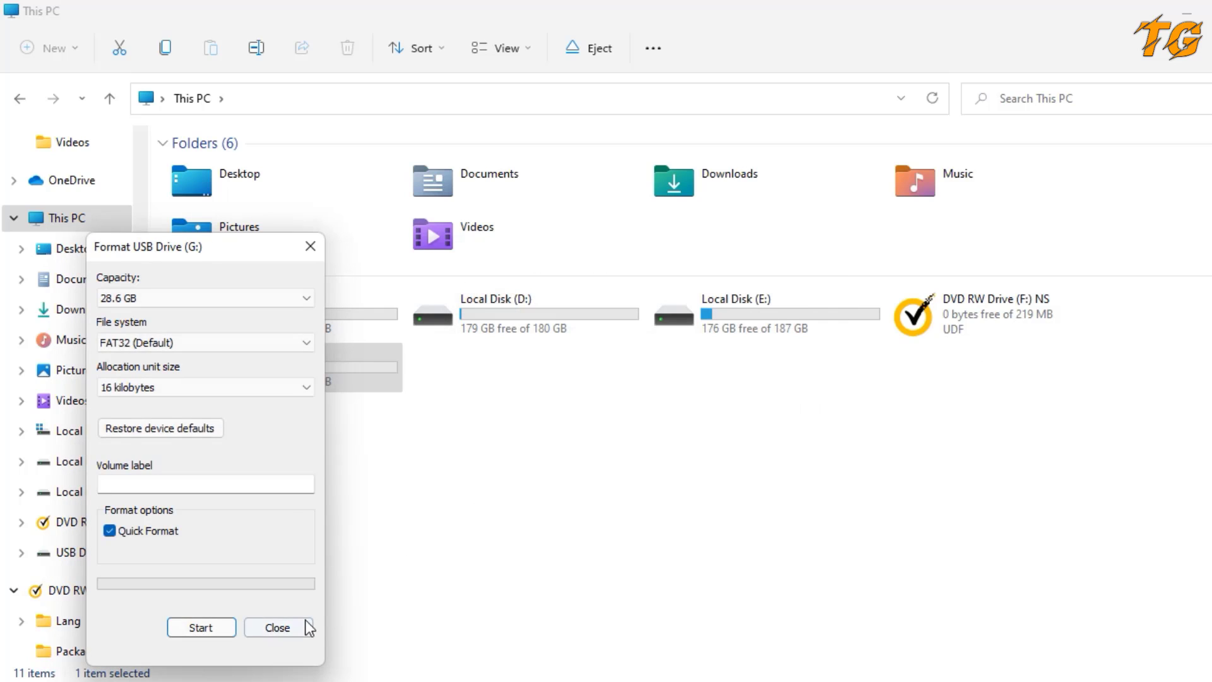
pyautogui.click(292, 626)
# Step: Check the contents of the formatted USB Drive (G:) and return to the This PC overview
pyautogui.doubleClick(289, 374)
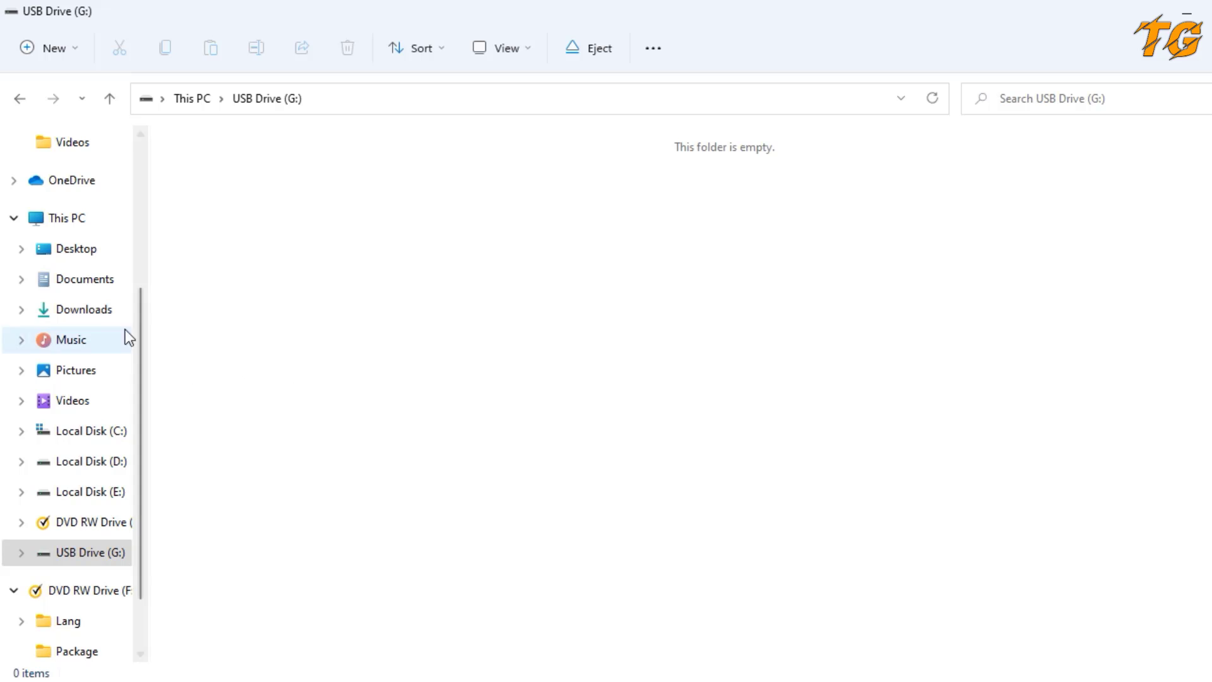
pyautogui.click(79, 222)
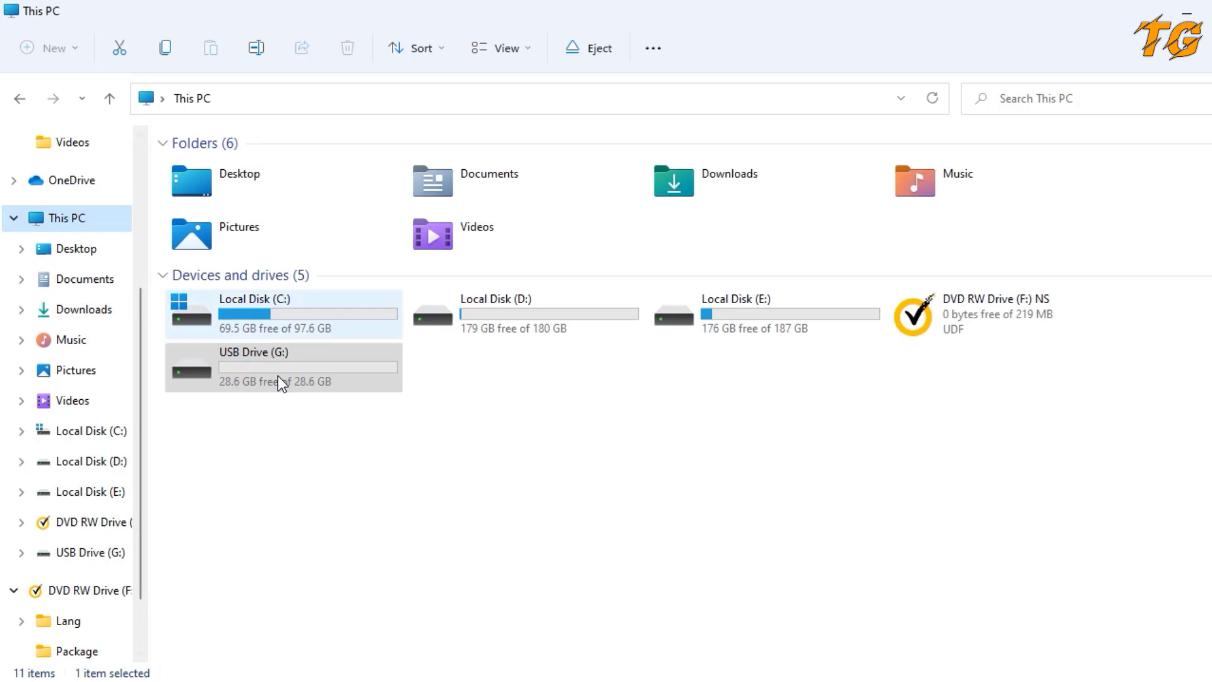
pyautogui.rightClick(537, 423)
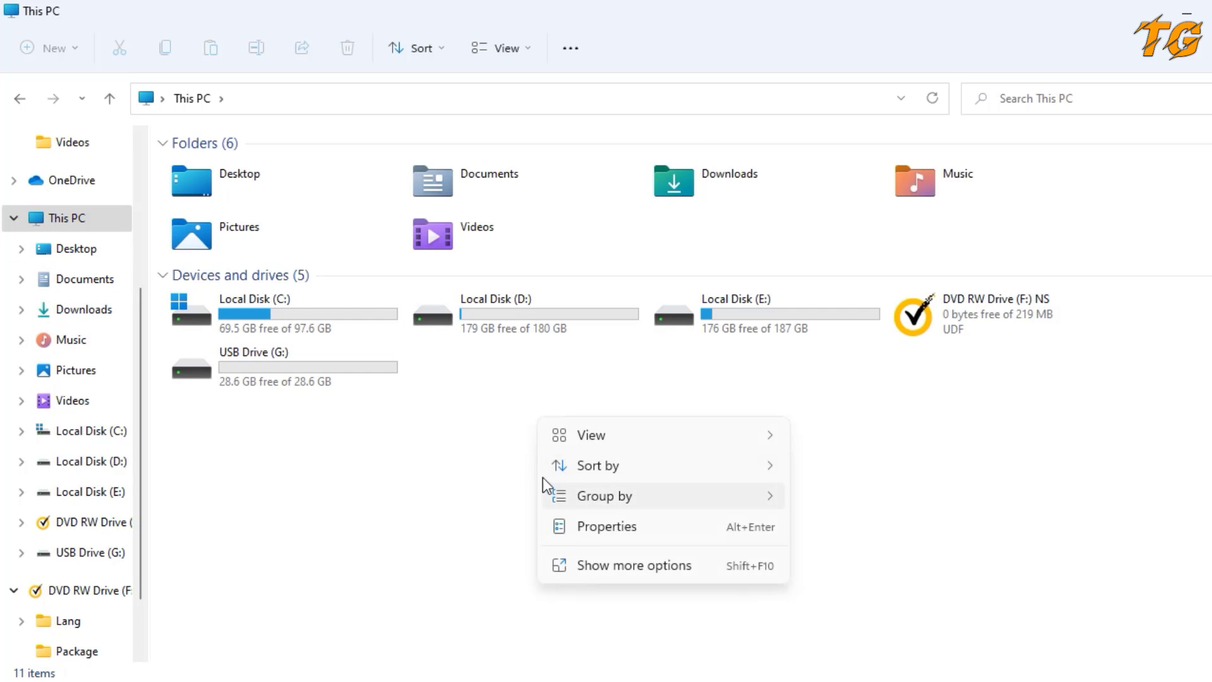
pyautogui.click(491, 445)
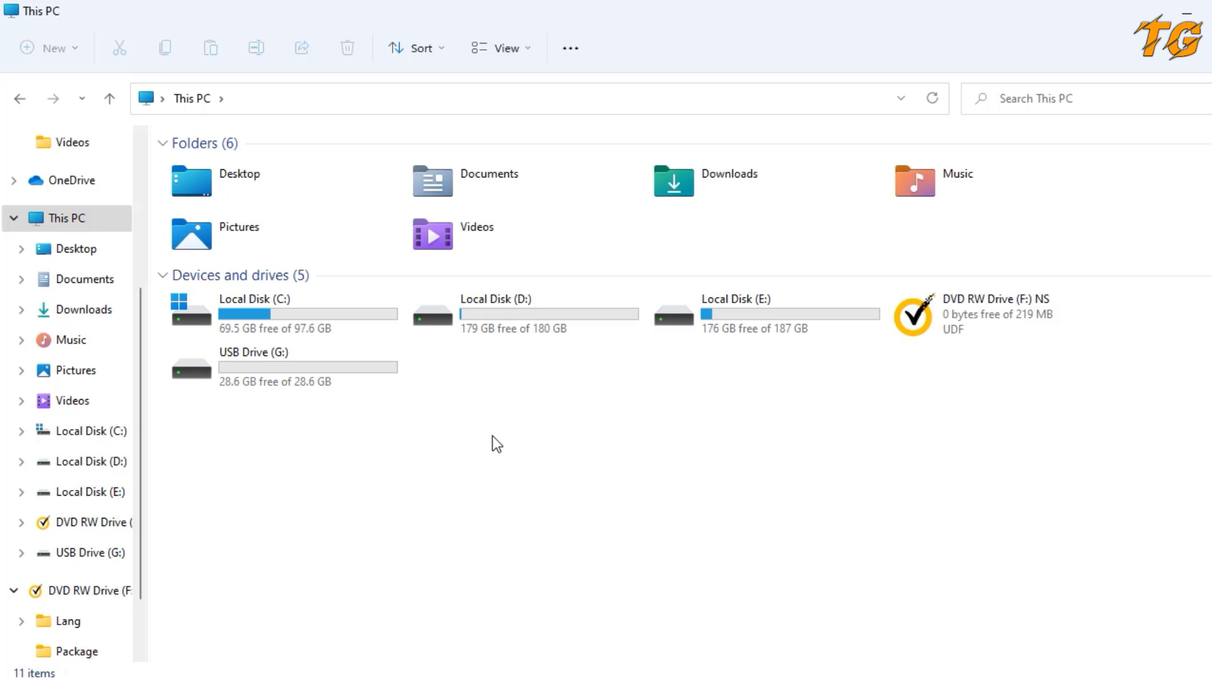
# Step: Switch to Tenorshare 4DDiG, refresh the drive list and scan USB Drive (G:) for all file types
pyautogui.click(769, 681)
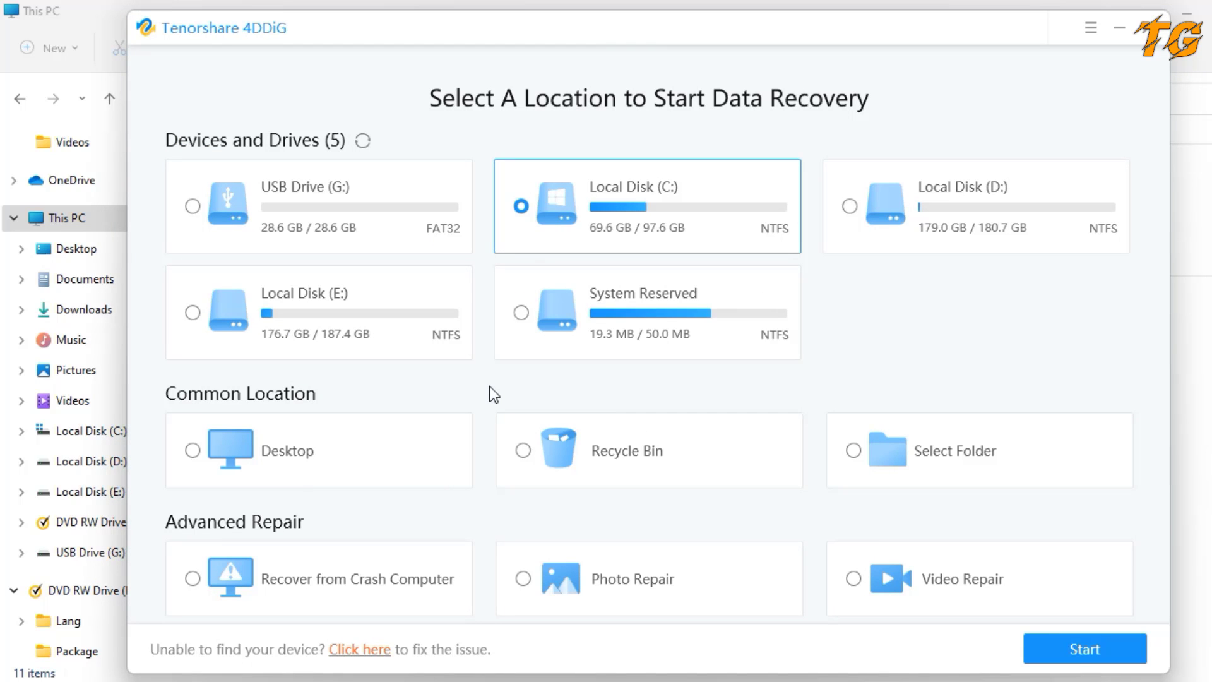
pyautogui.click(363, 141)
pyautogui.click(193, 208)
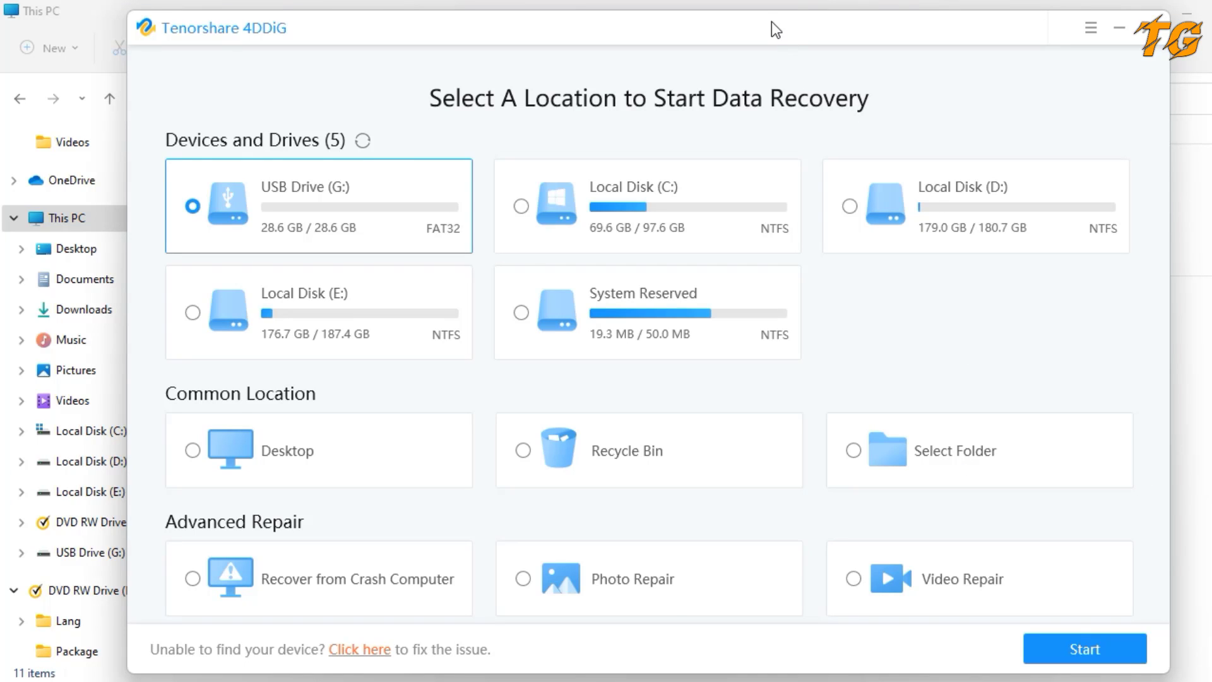
pyautogui.moveTo(767, 33); pyautogui.dragTo(767, 24)
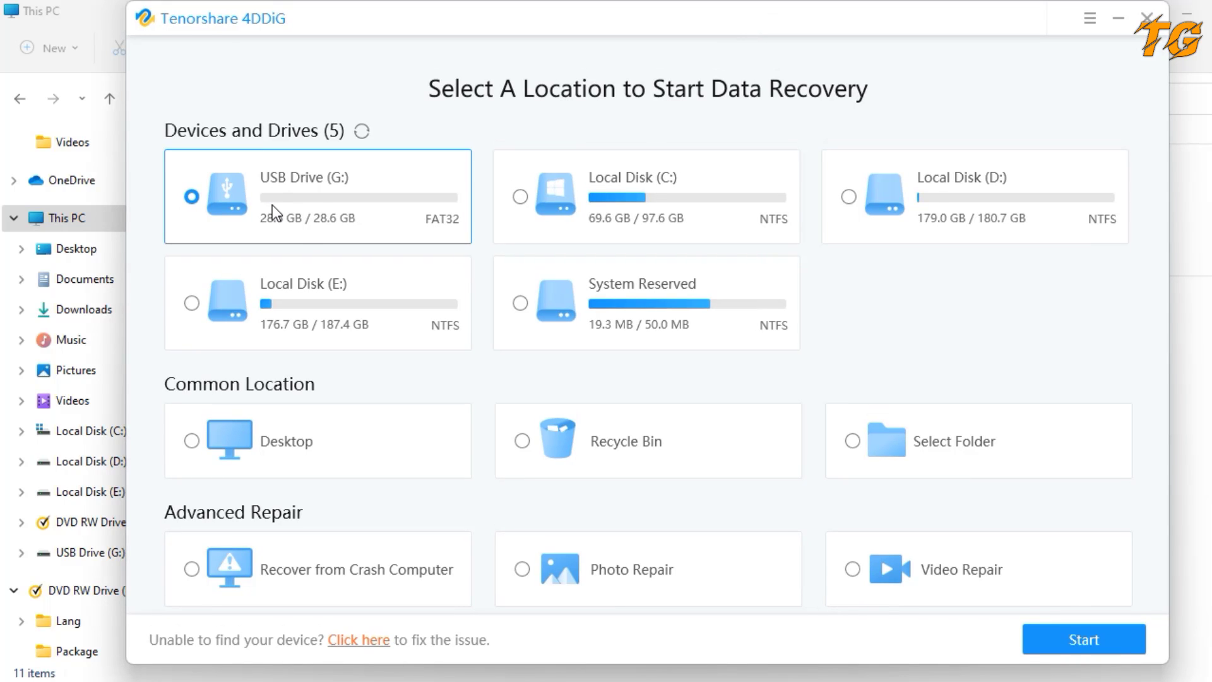
pyautogui.click(1074, 634)
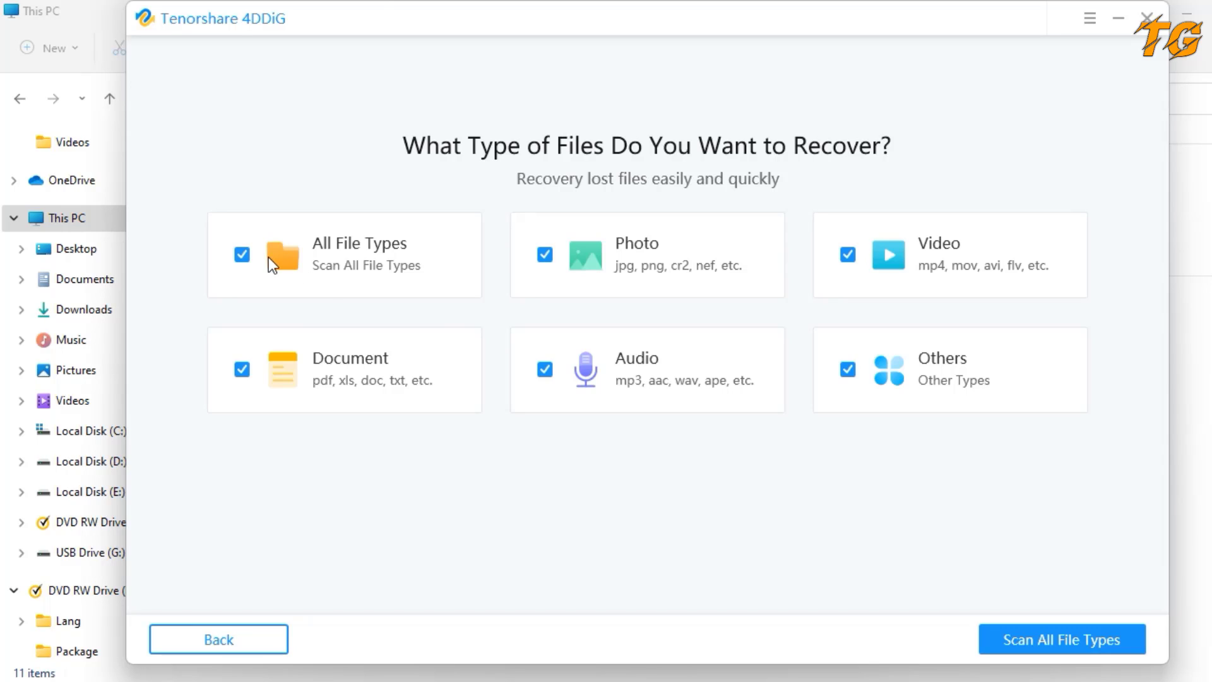
pyautogui.click(1085, 635)
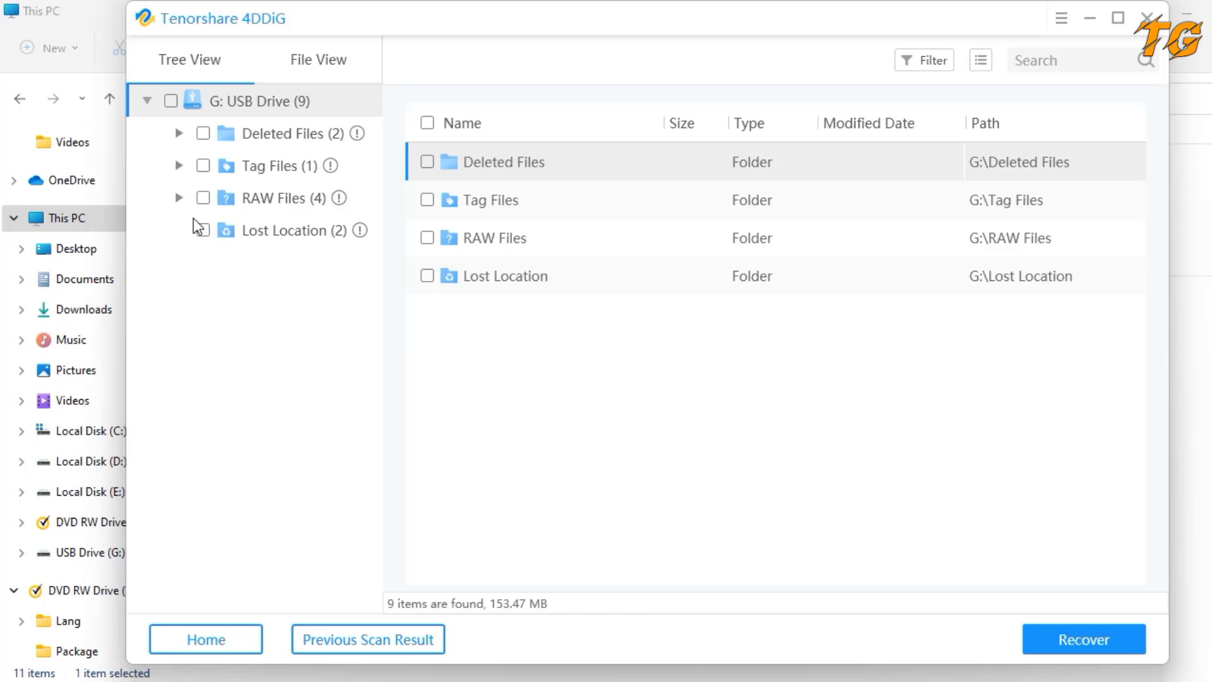
# Step: Preview the found JPG photo and MP4 video in the RAW Files group of the scan results
pyautogui.click(184, 199)
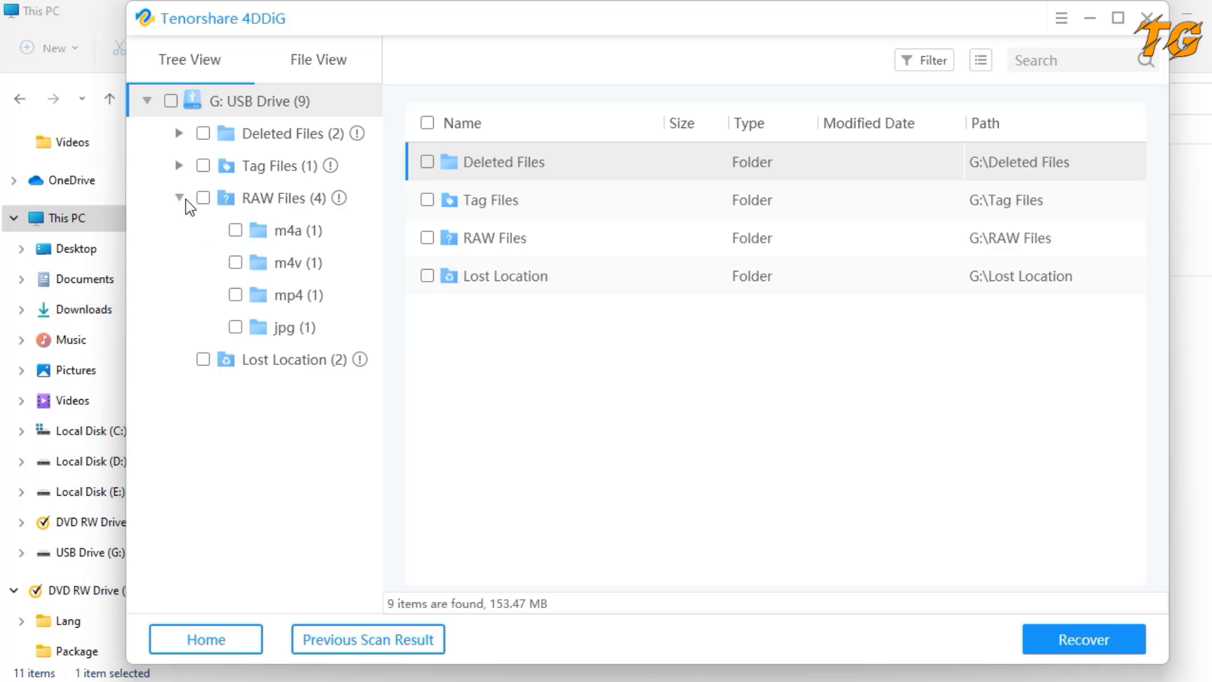
pyautogui.click(295, 323)
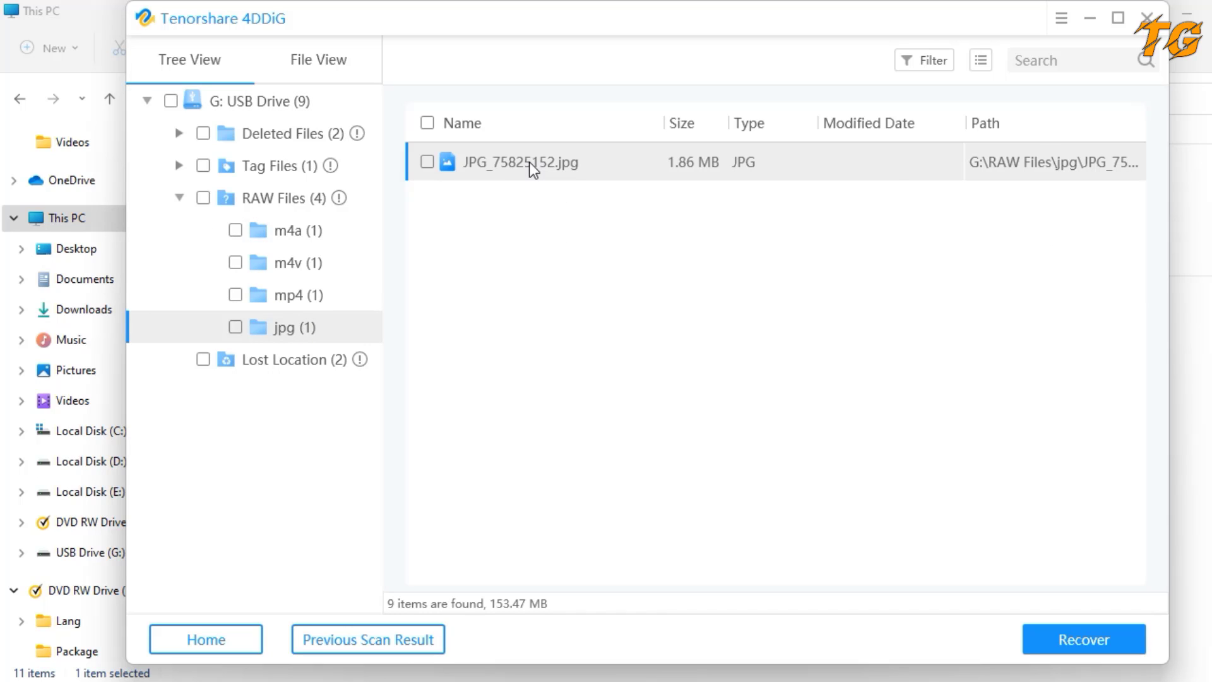
pyautogui.doubleClick(529, 161)
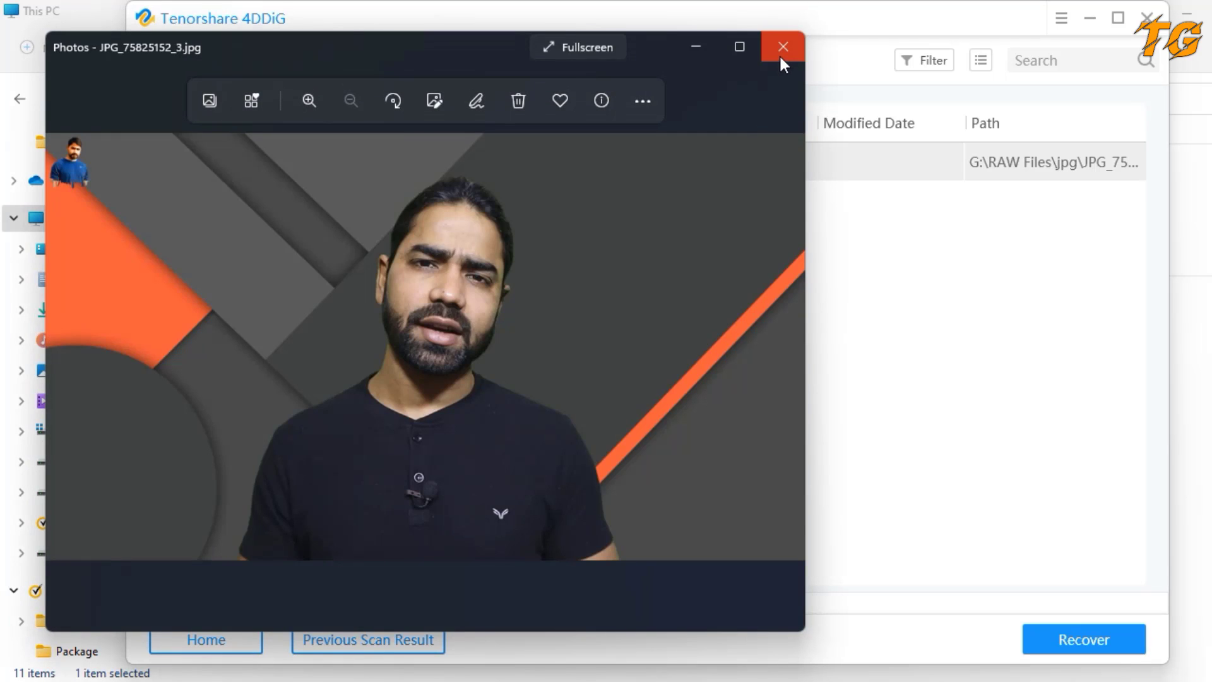
pyautogui.click(782, 51)
pyautogui.click(306, 296)
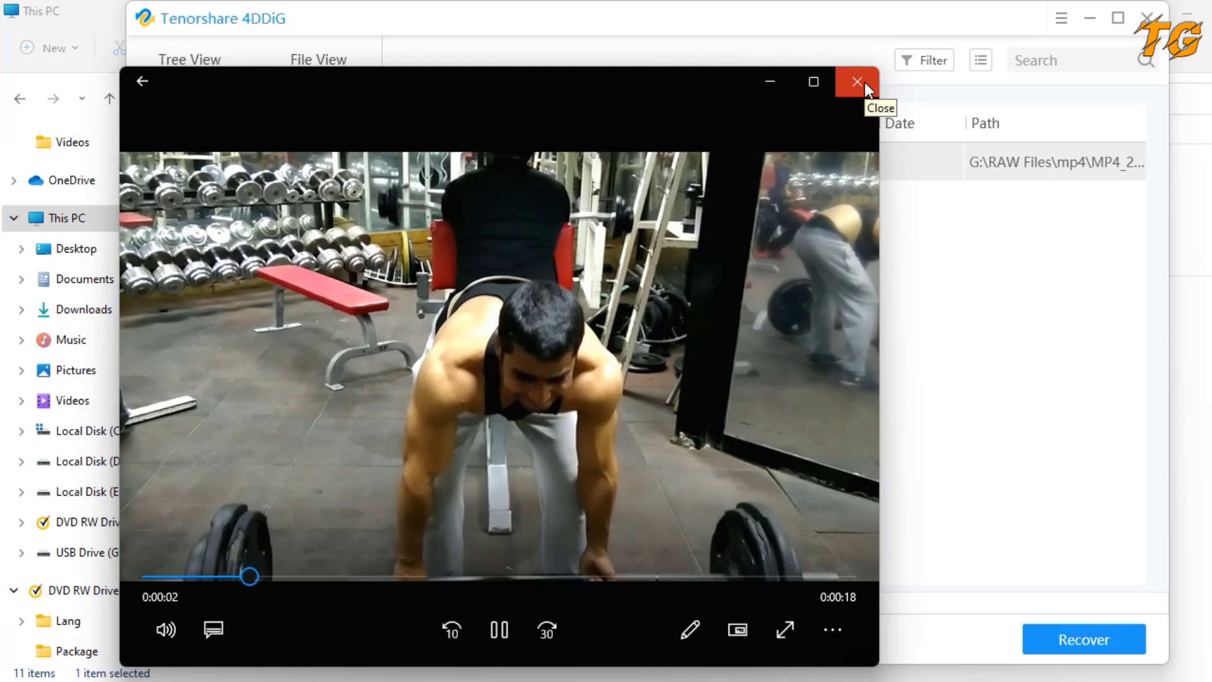
pyautogui.click(865, 82)
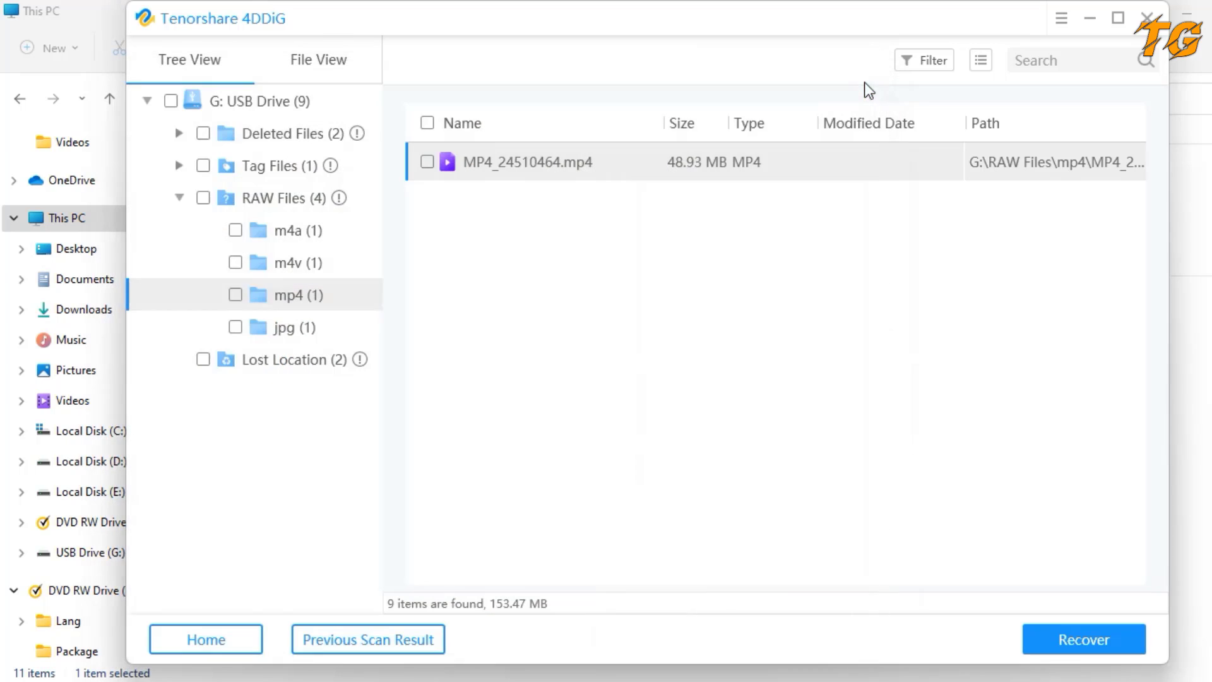
# Step: Mark the PDF under Document and the mp4 and jpg files under RAW Files for recovery
pyautogui.click(319, 63)
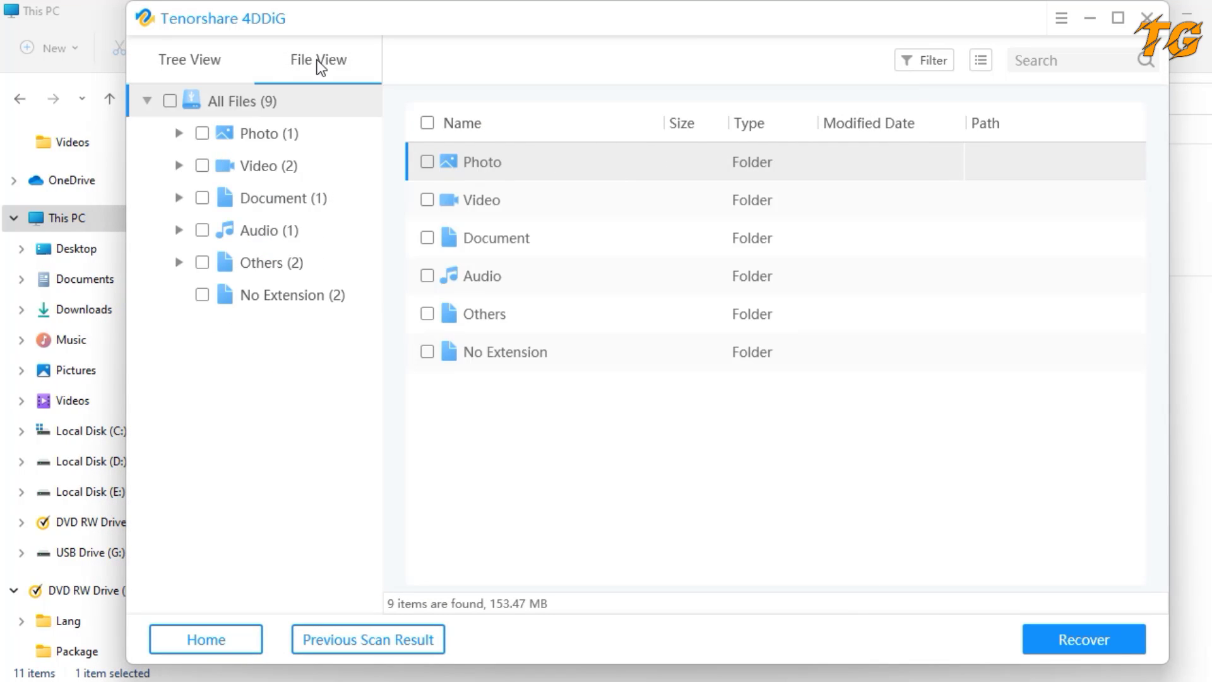
pyautogui.click(182, 198)
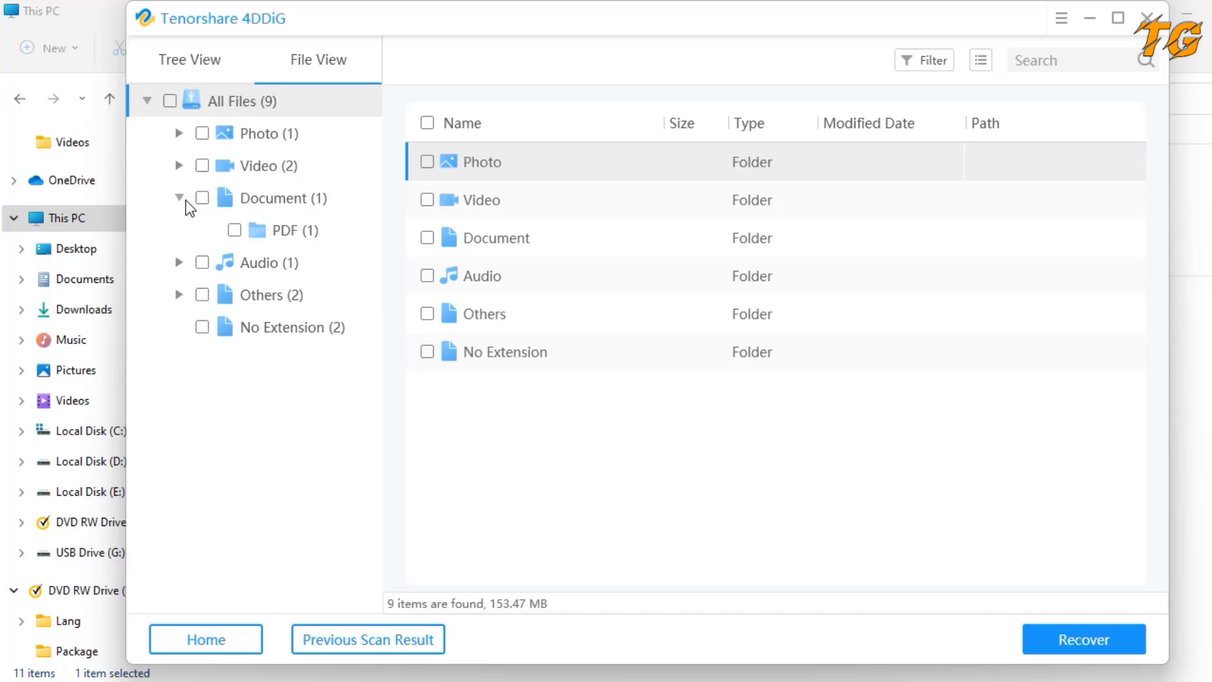
pyautogui.click(290, 232)
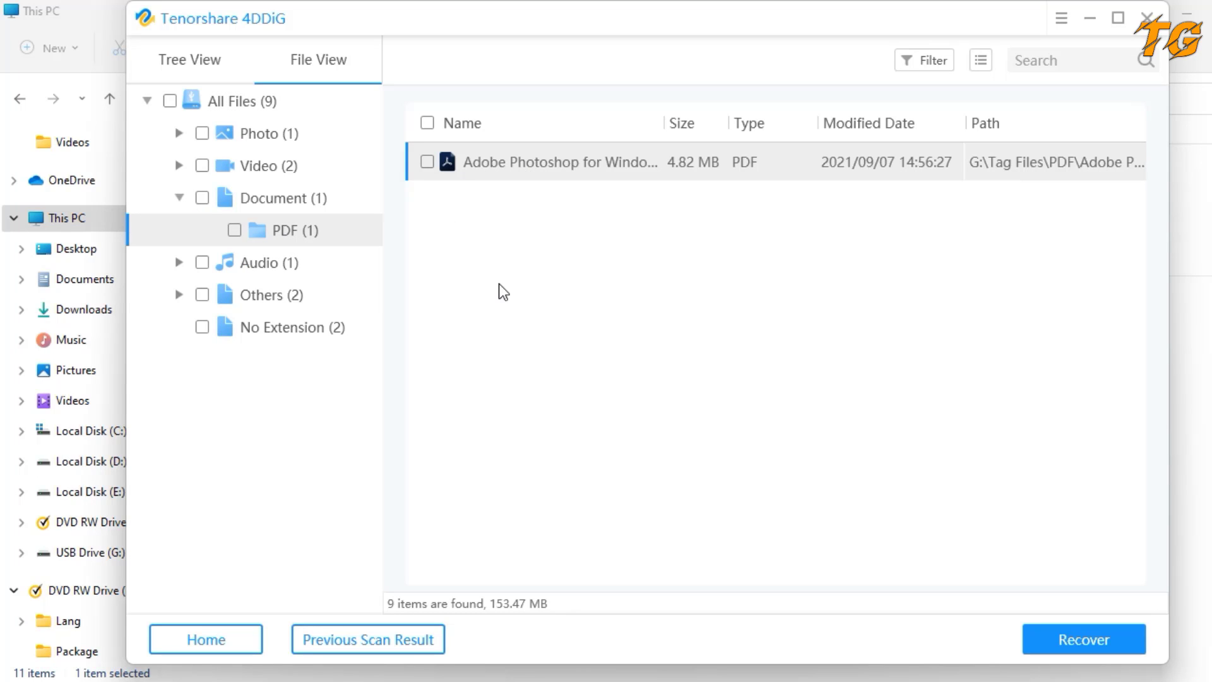
pyautogui.click(429, 161)
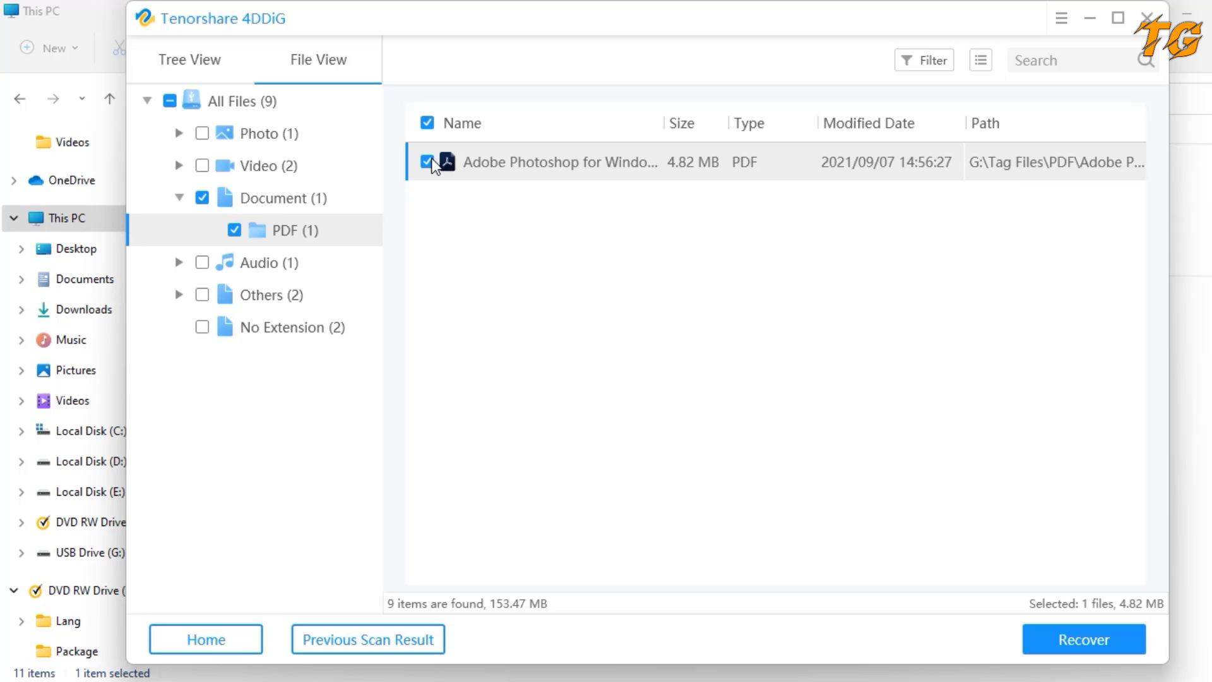
pyautogui.click(230, 64)
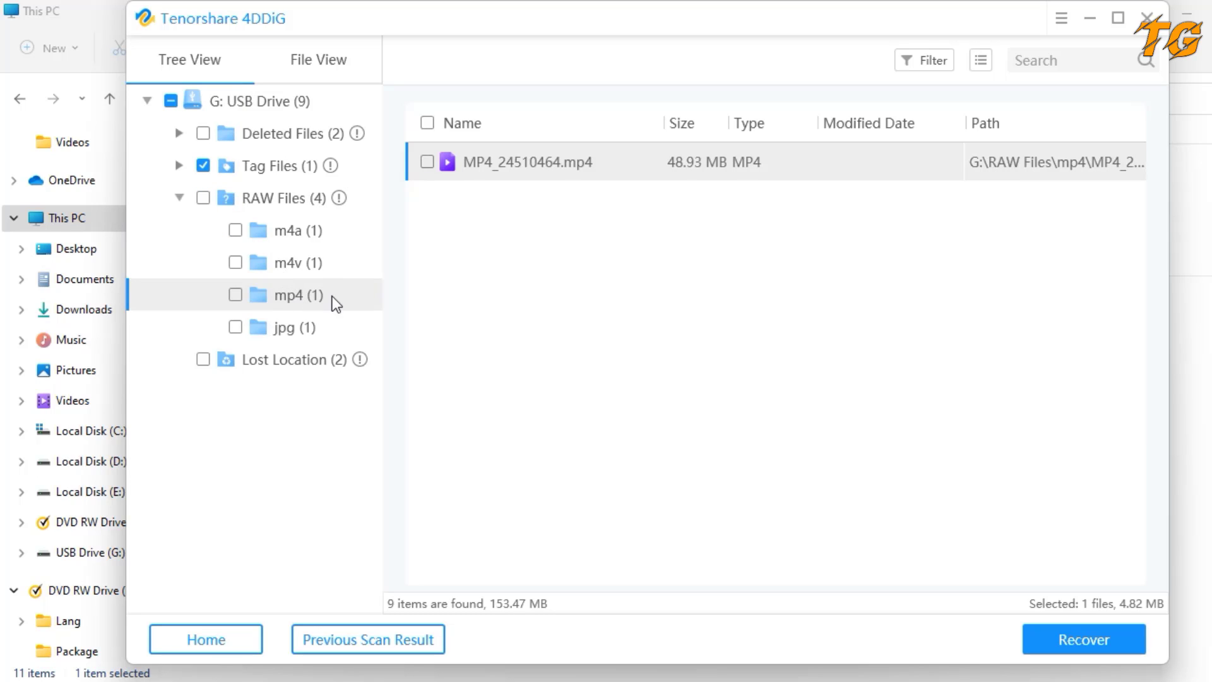
pyautogui.click(427, 161)
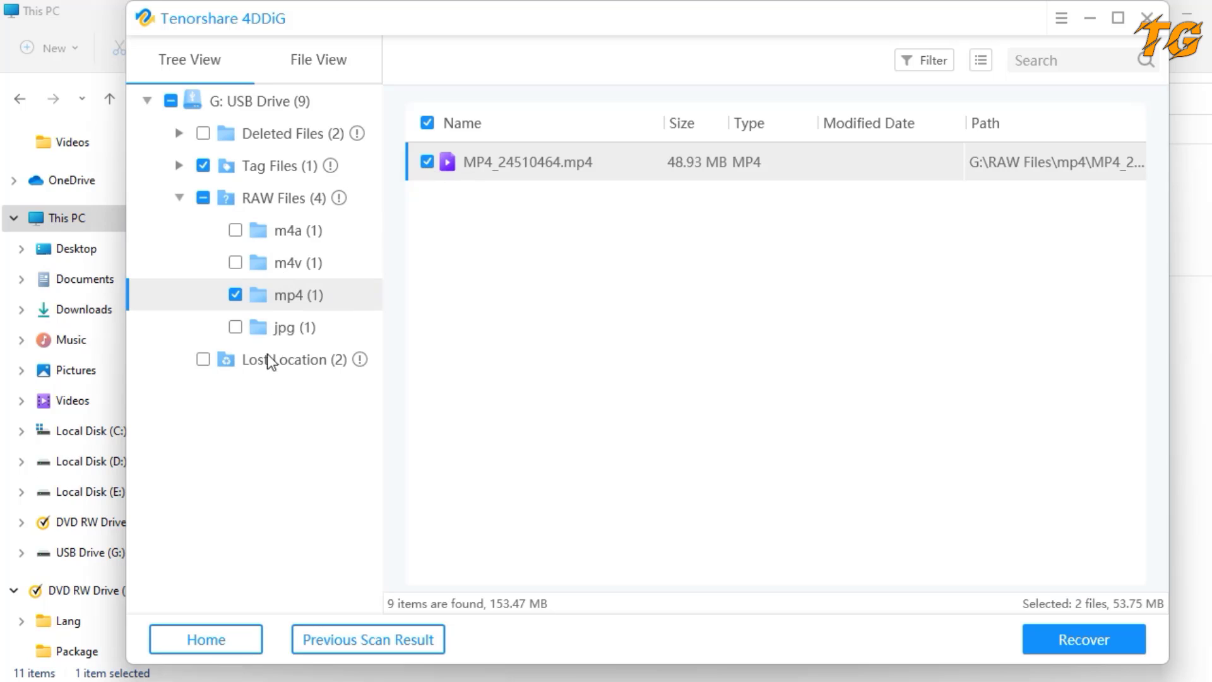
pyautogui.click(237, 329)
# Step: Start recovering the marked files and choose the user's Desktop folder on Local Disk (C:) as the save location
pyautogui.click(1081, 644)
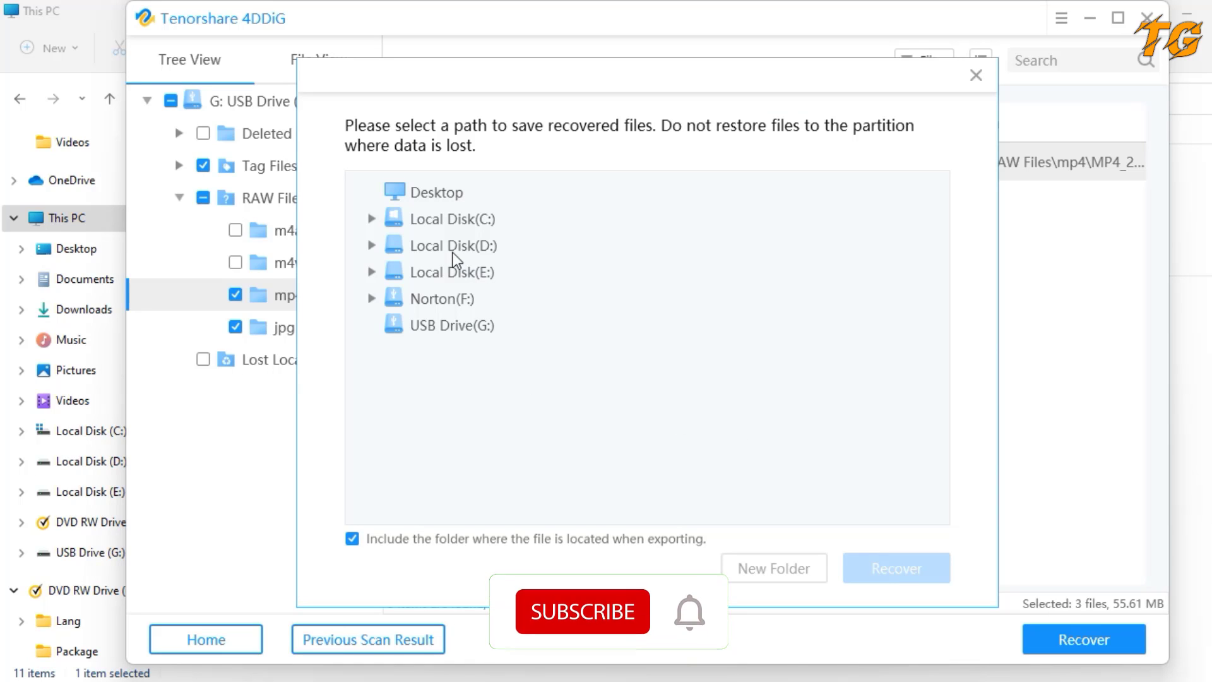
pyautogui.click(372, 219)
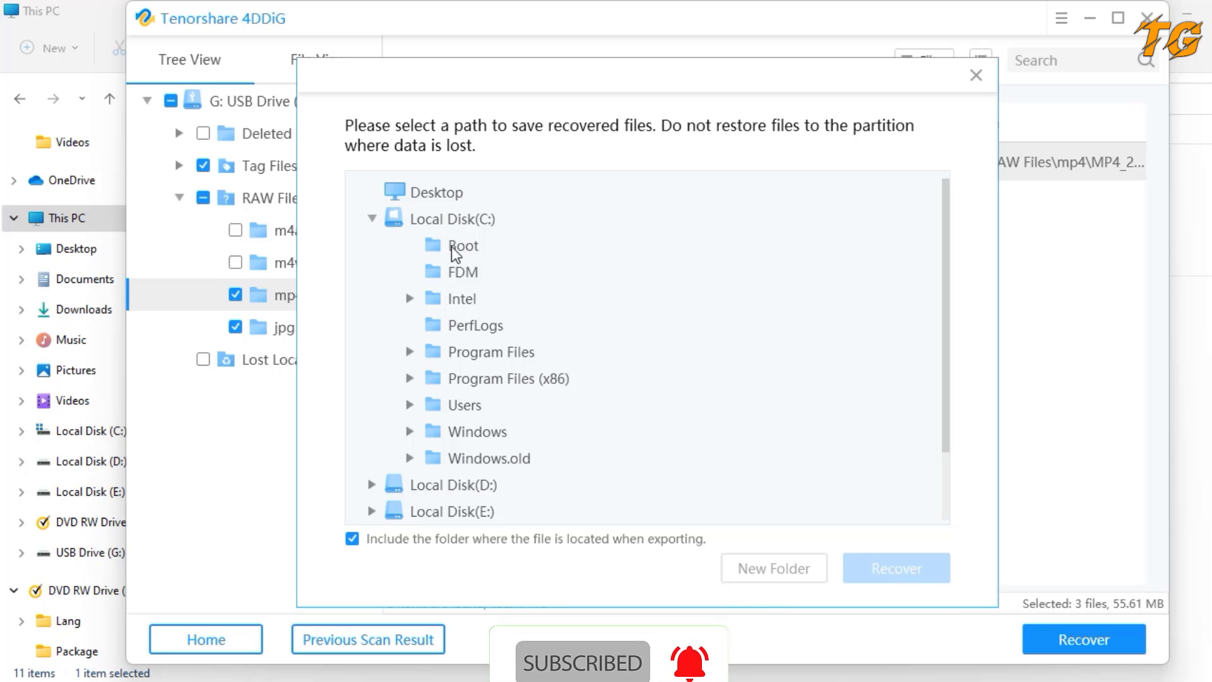
pyautogui.click(410, 406)
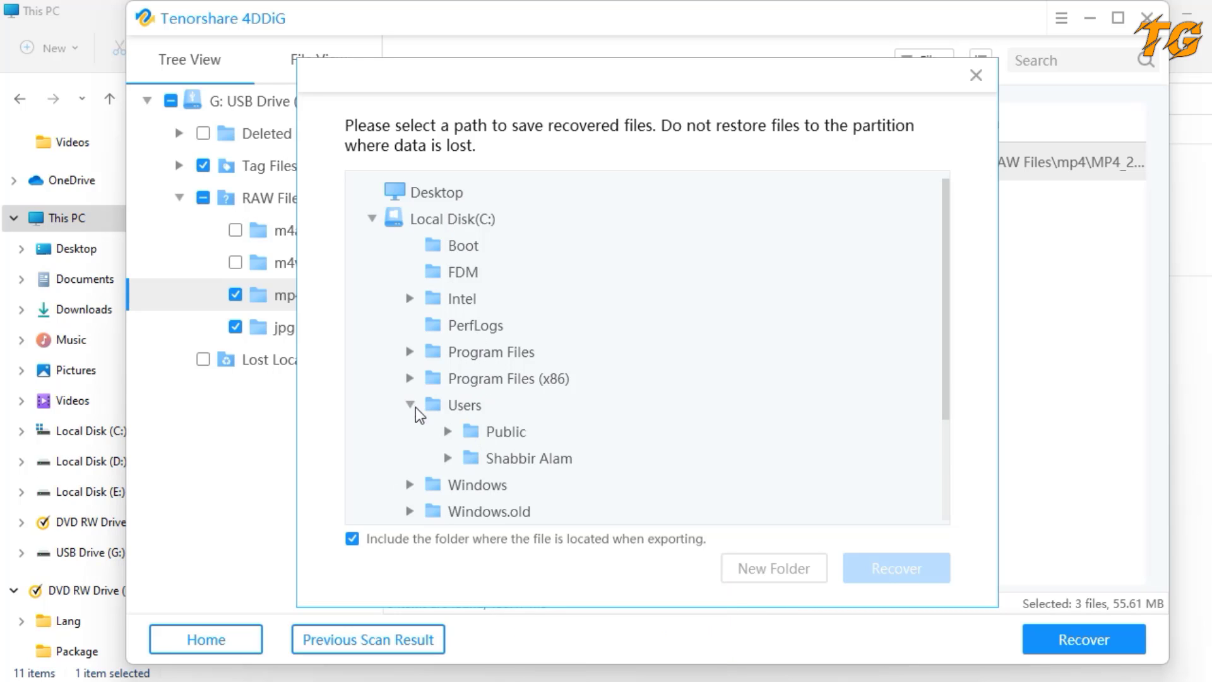
pyautogui.click(453, 462)
pyautogui.scroll(-3, 568, 424)
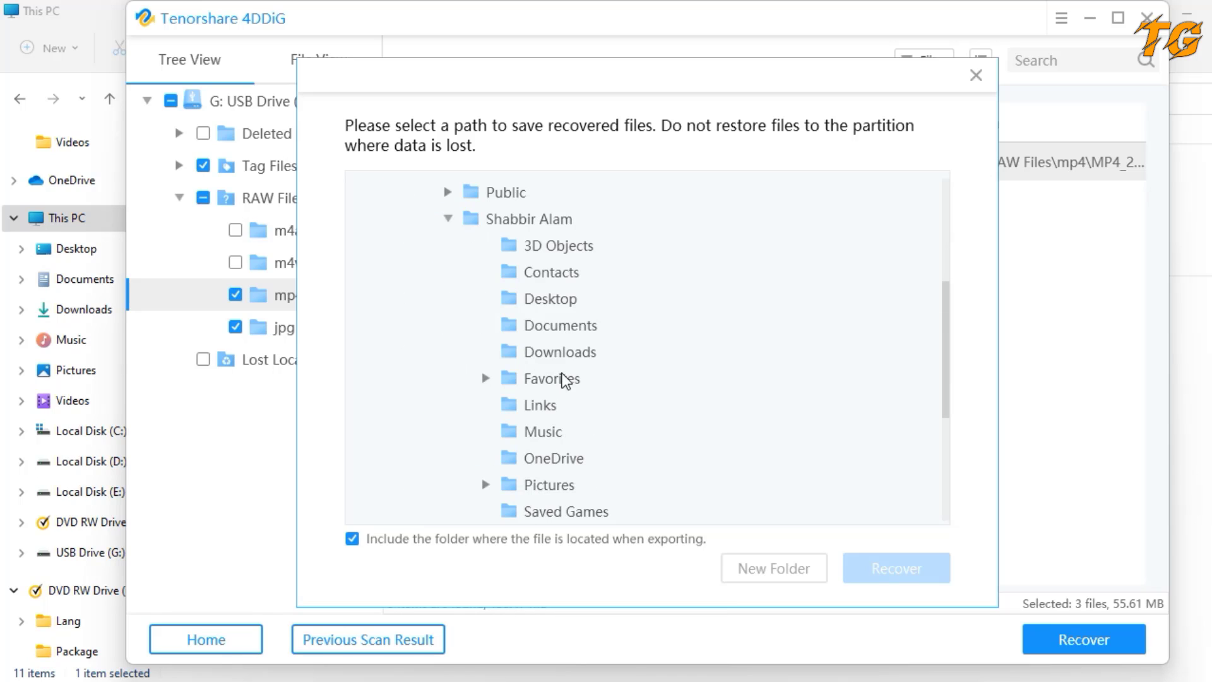
pyautogui.click(553, 301)
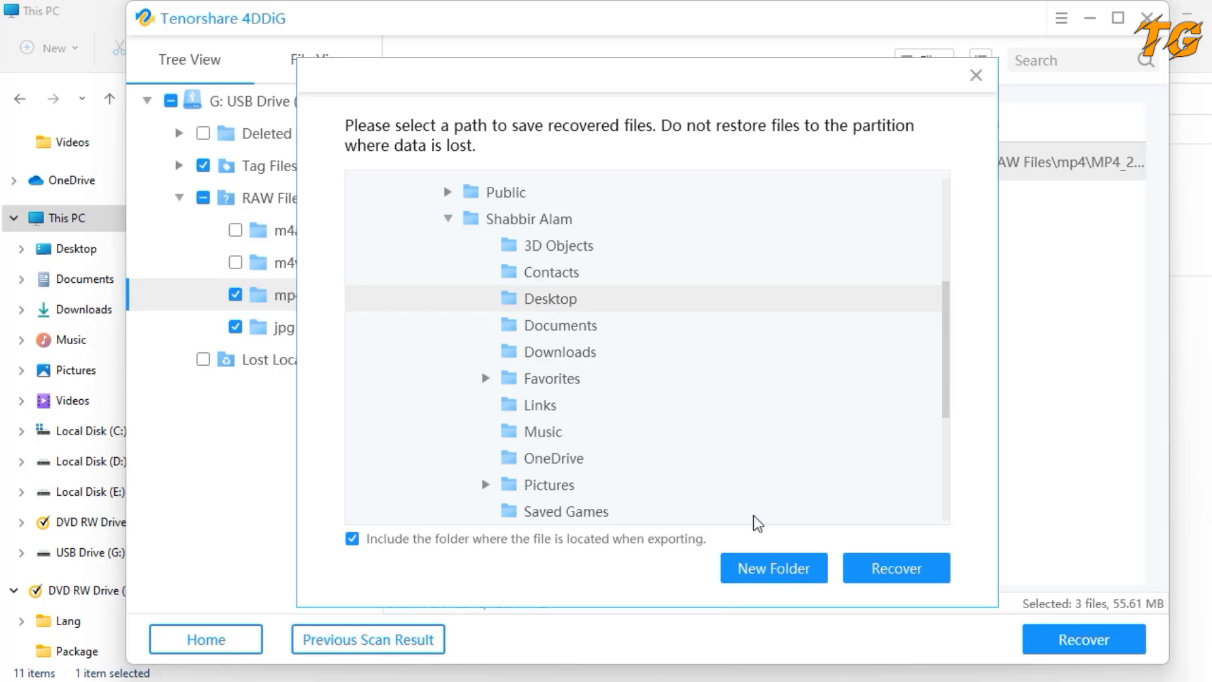
# Step: Create a new folder under Desktop, recover the marked files into it and close the recovery dialog
pyautogui.click(765, 565)
pyautogui.click(697, 350)
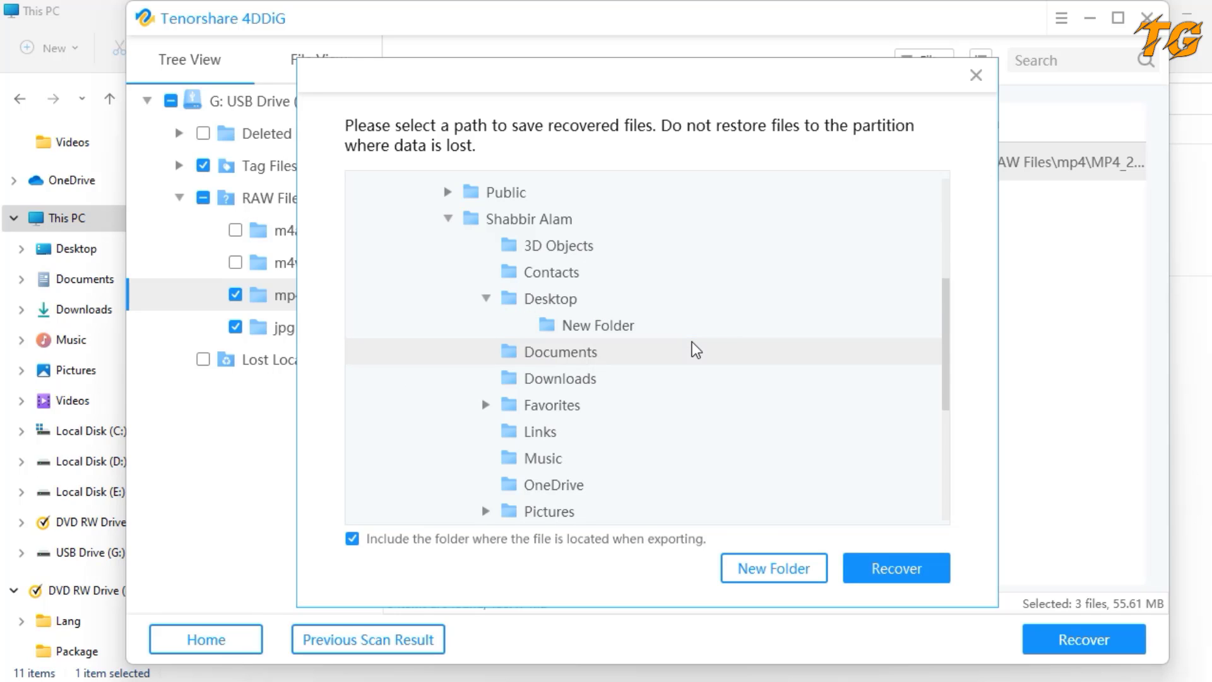
pyautogui.click(621, 325)
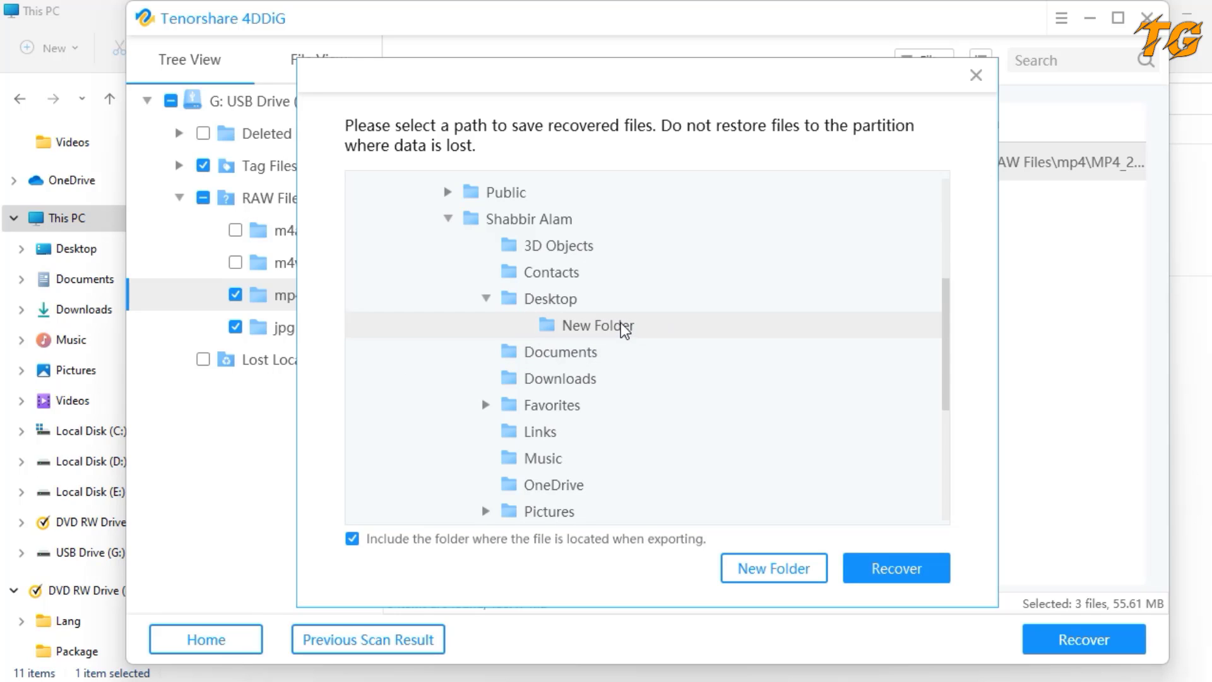
pyautogui.click(901, 555)
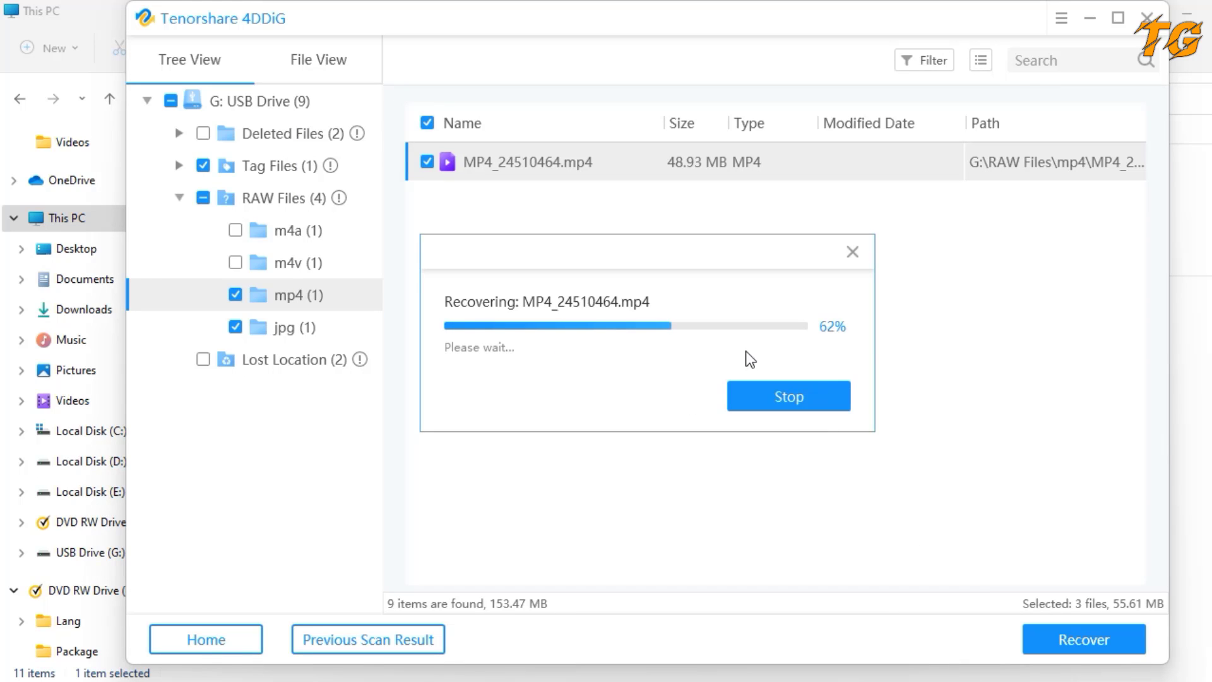
pyautogui.click(853, 252)
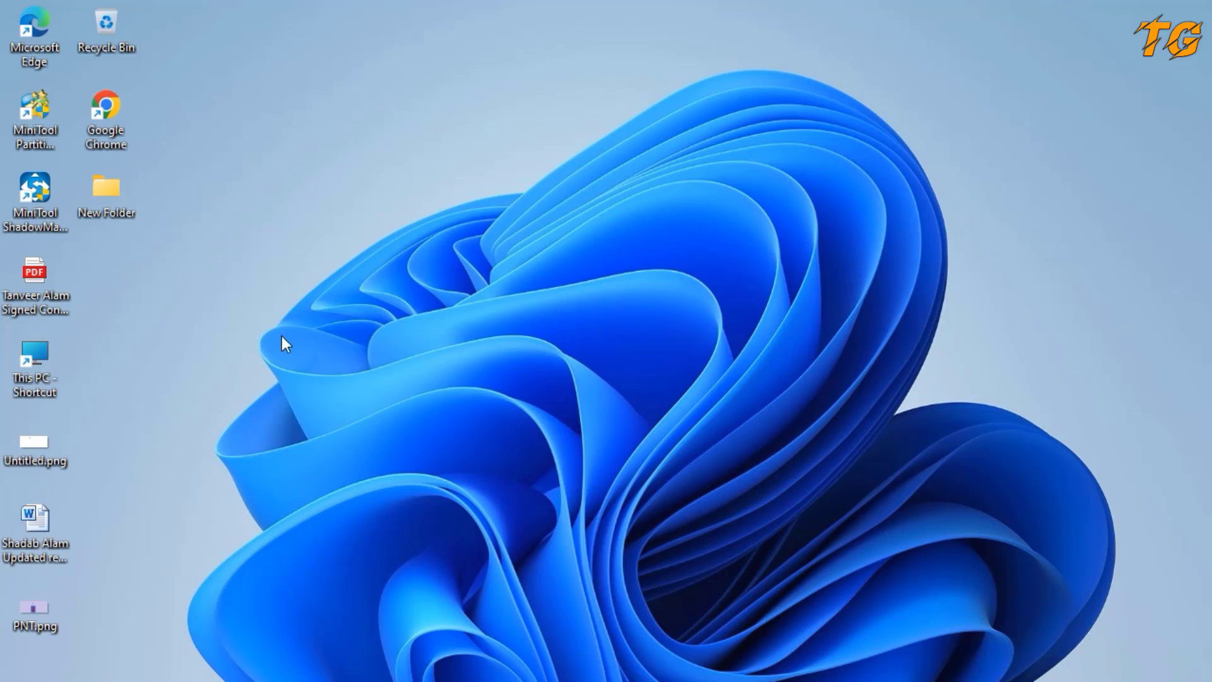
# Step: Open New Folder on the desktop, browse to the recovered photo in RAW Files > jpg and view it with larger icons
pyautogui.doubleClick(111, 190)
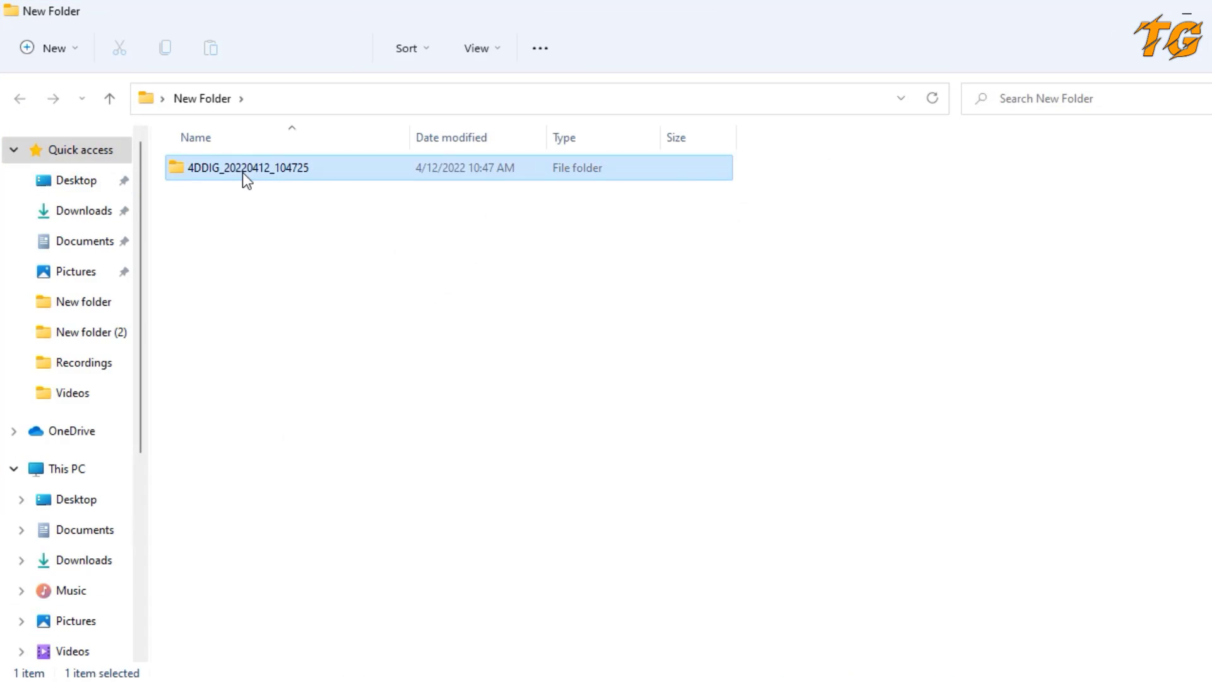
pyautogui.doubleClick(243, 172)
pyautogui.doubleClick(231, 169)
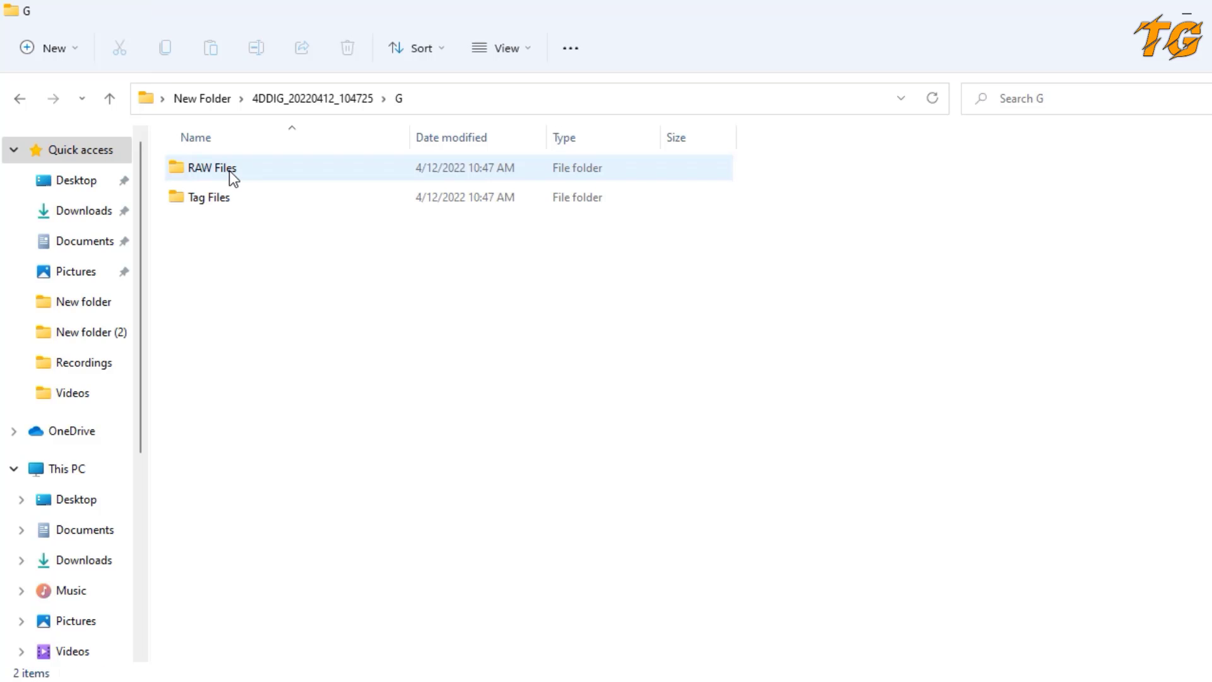
pyautogui.doubleClick(233, 172)
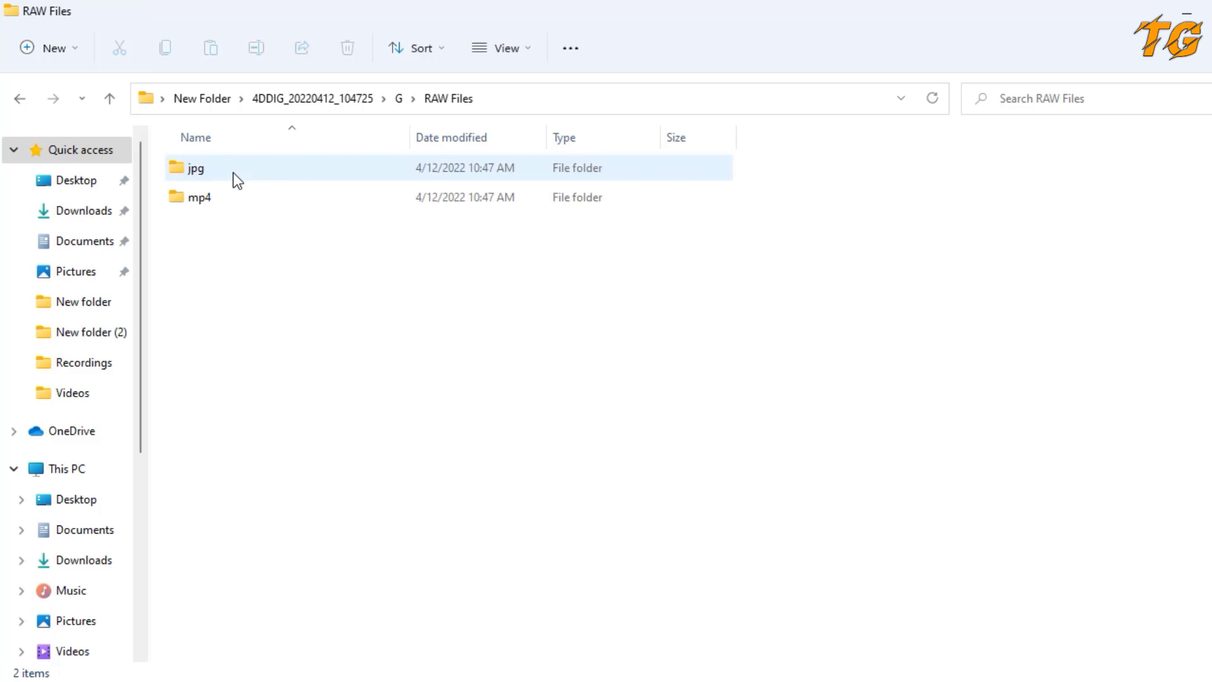
pyautogui.doubleClick(233, 173)
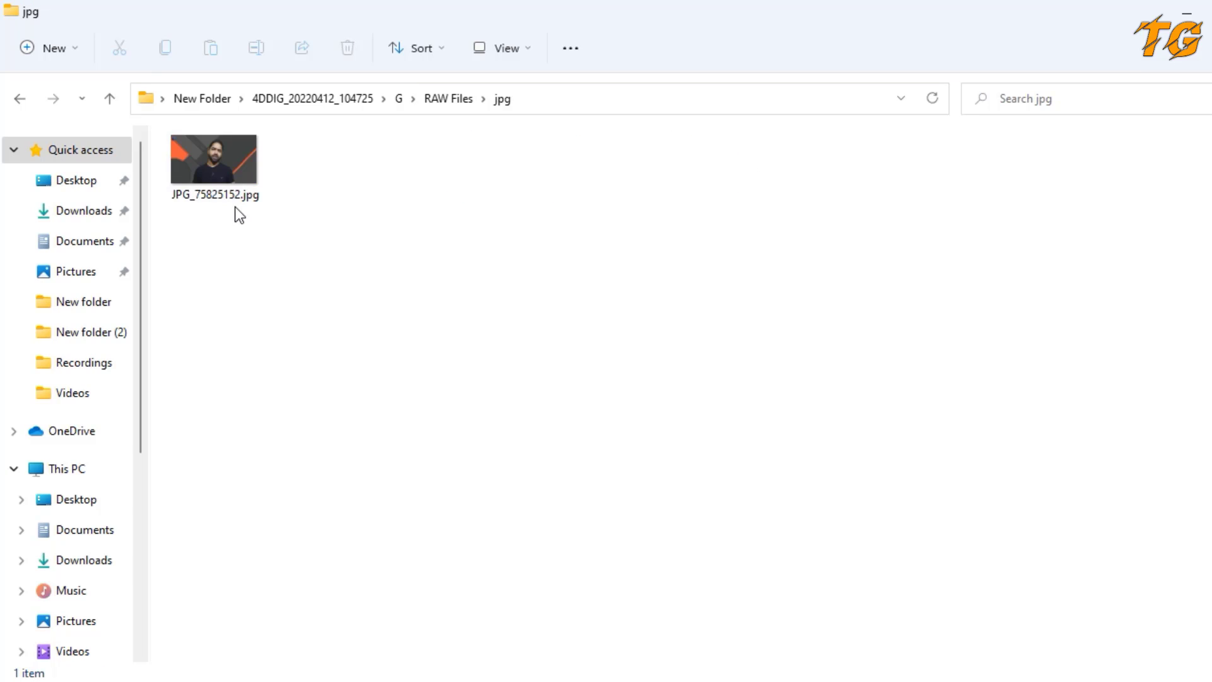
pyautogui.click(534, 56)
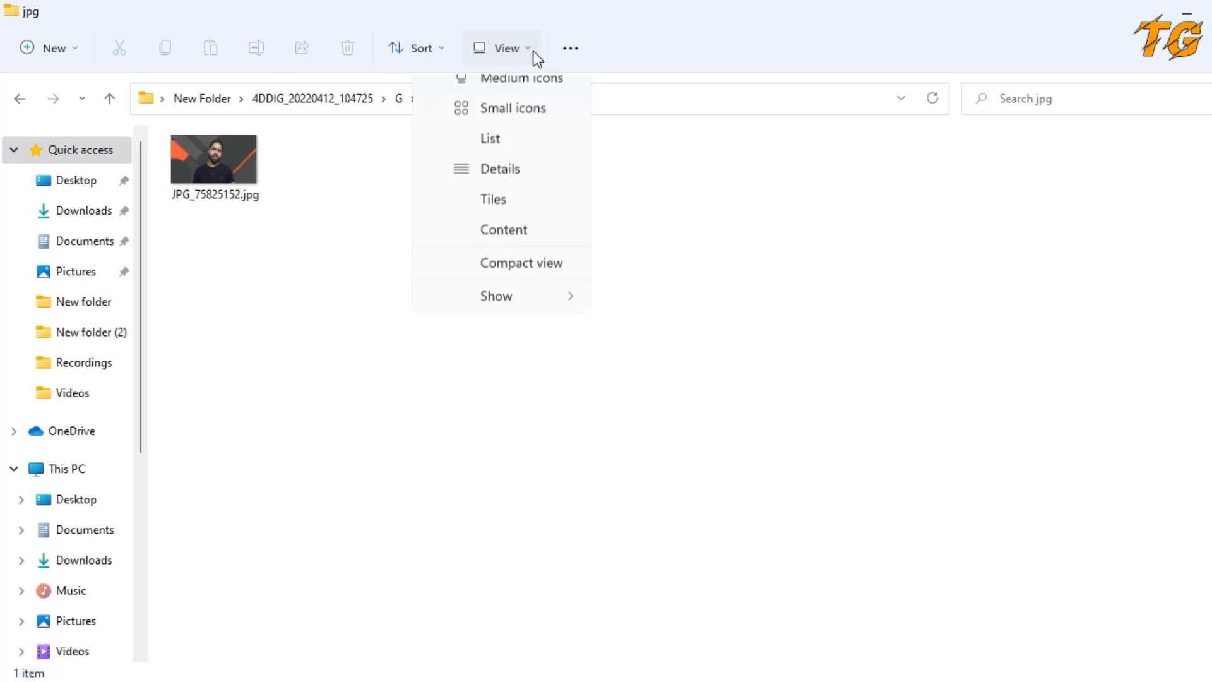
pyautogui.click(522, 93)
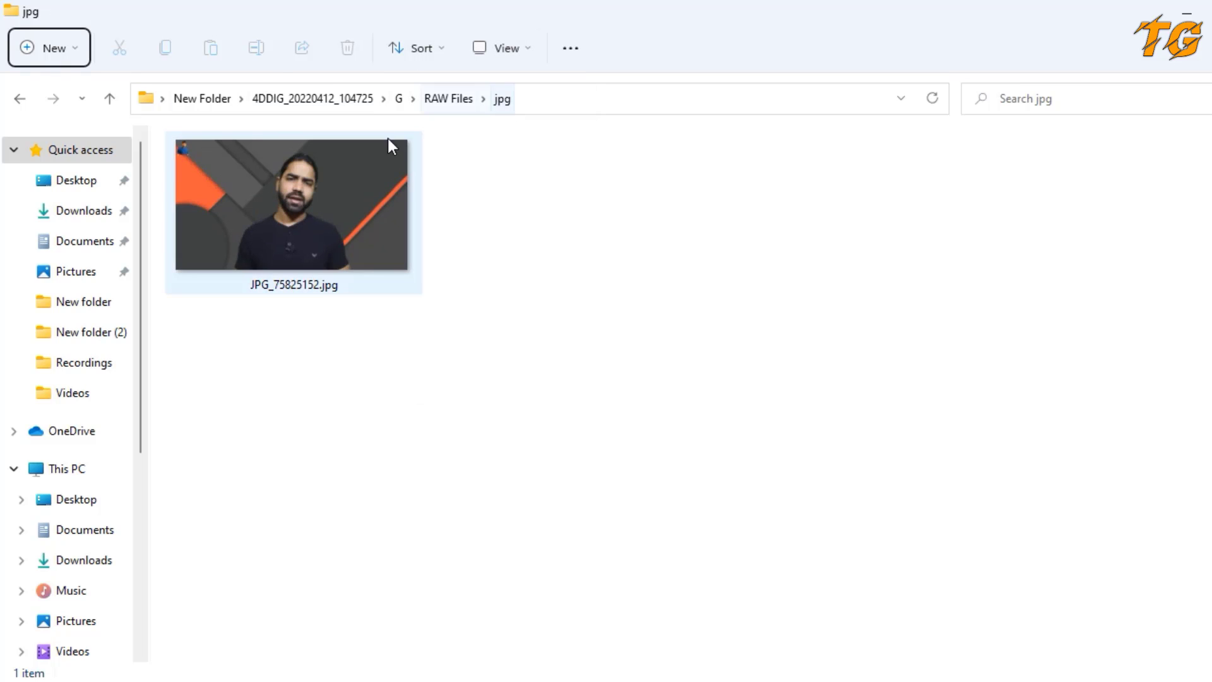
# Step: Play the recovered video in the mp4 folder under RAW Files to check it, and close the player
pyautogui.click(20, 101)
pyautogui.click(231, 204)
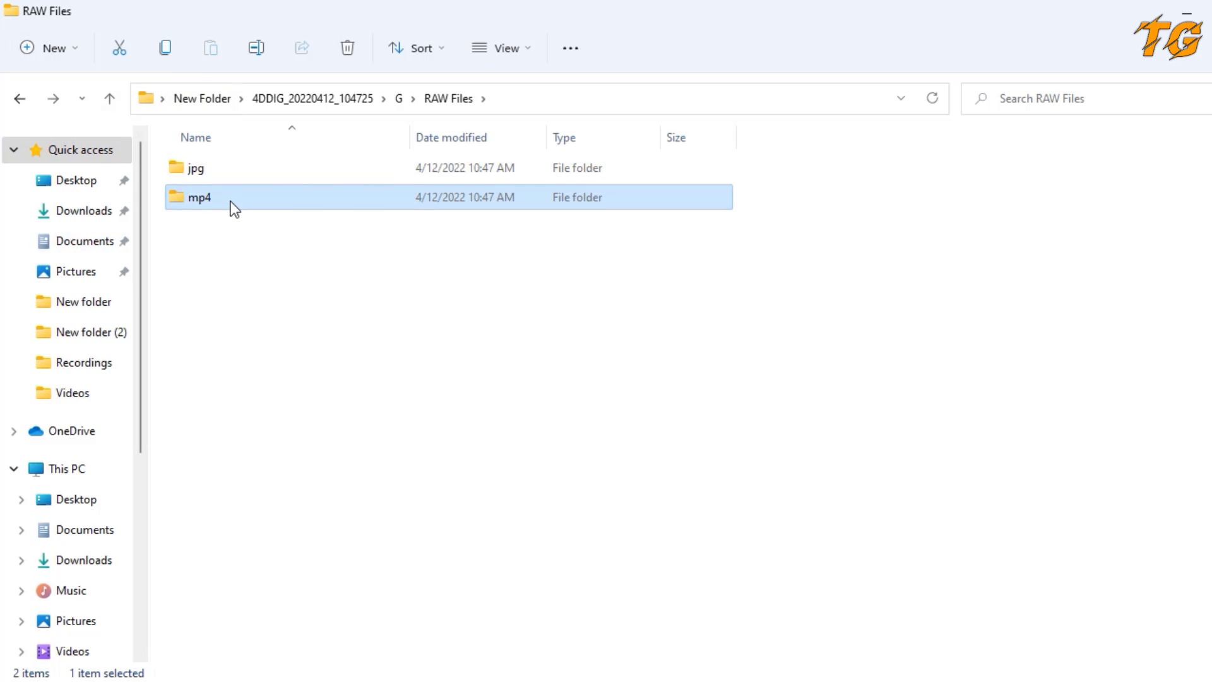
pyautogui.doubleClick(231, 204)
pyautogui.click(227, 183)
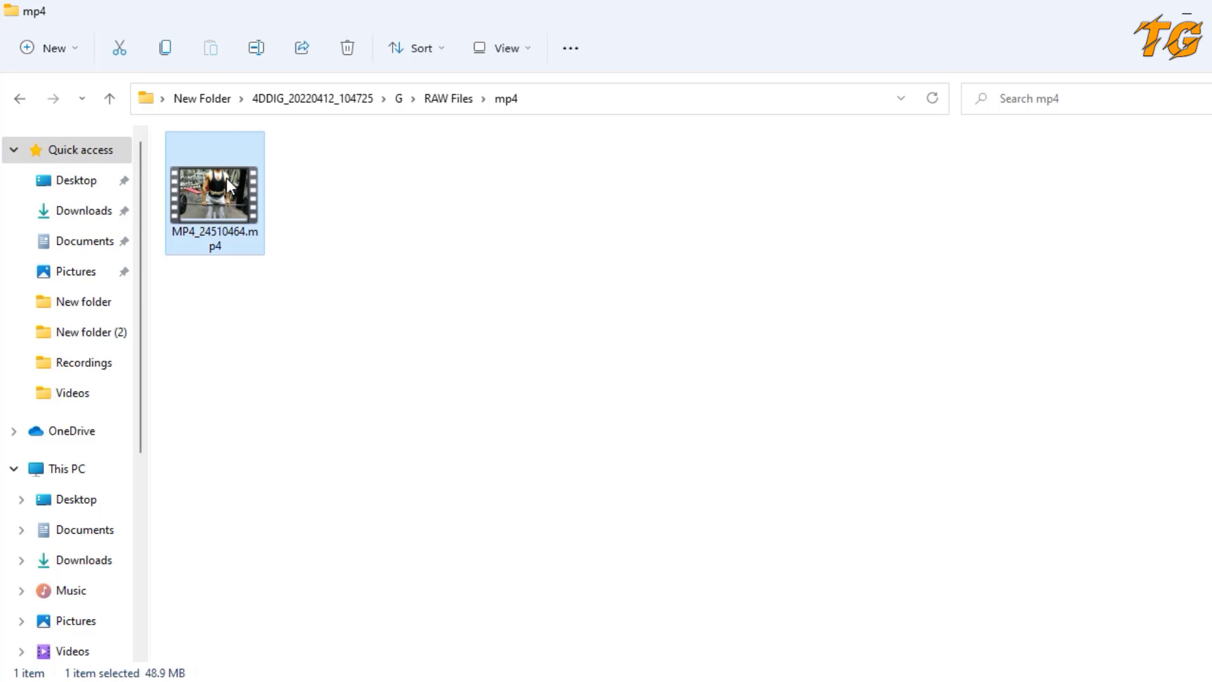
pyautogui.doubleClick(227, 184)
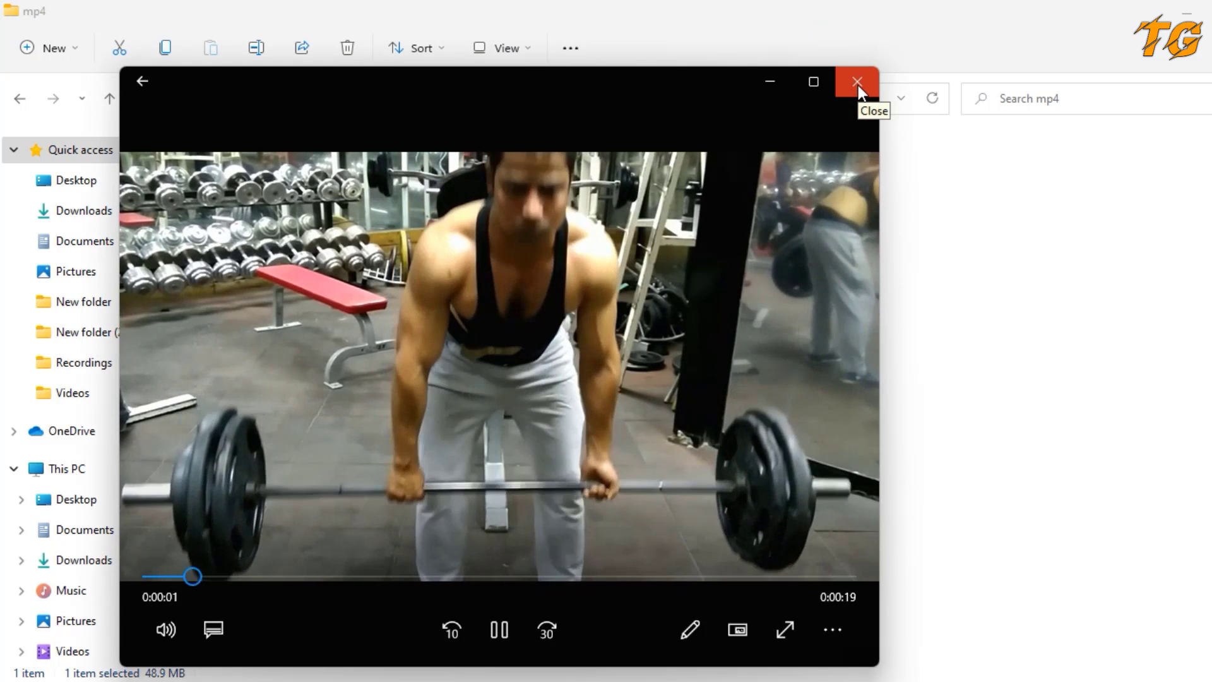
pyautogui.click(858, 85)
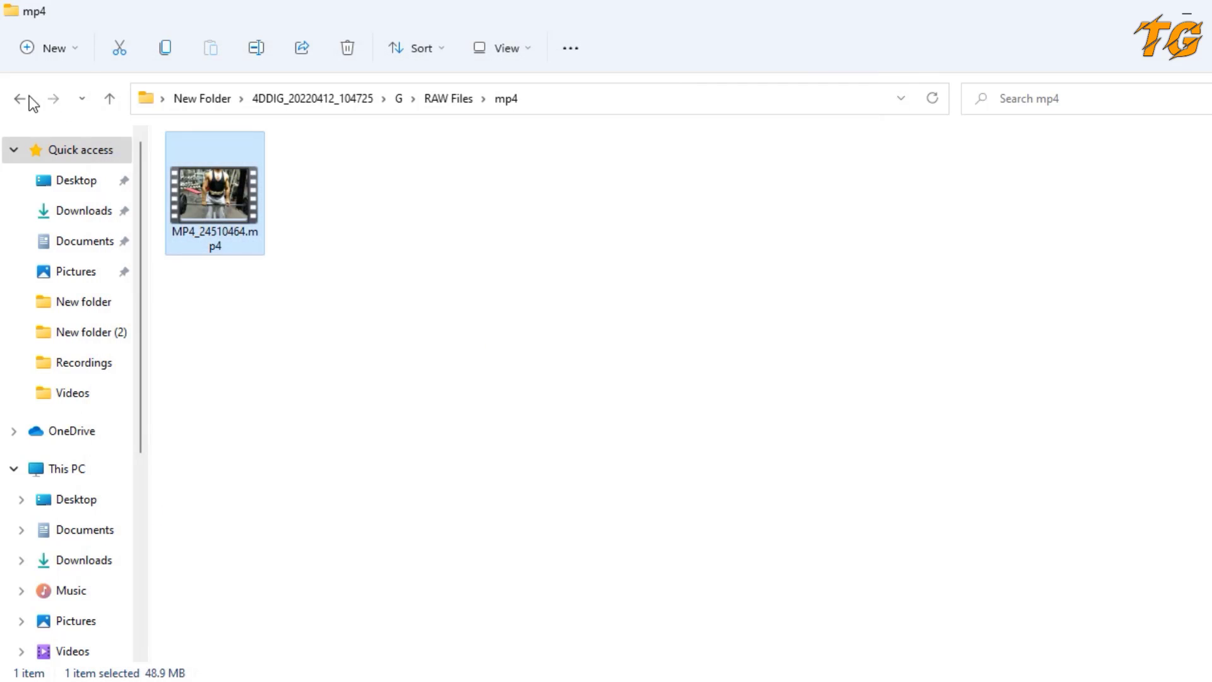
# Step: Check the contents of the recovered PDF folder under Tag Files and go back to Tag Files
pyautogui.click(24, 96)
pyautogui.click(23, 99)
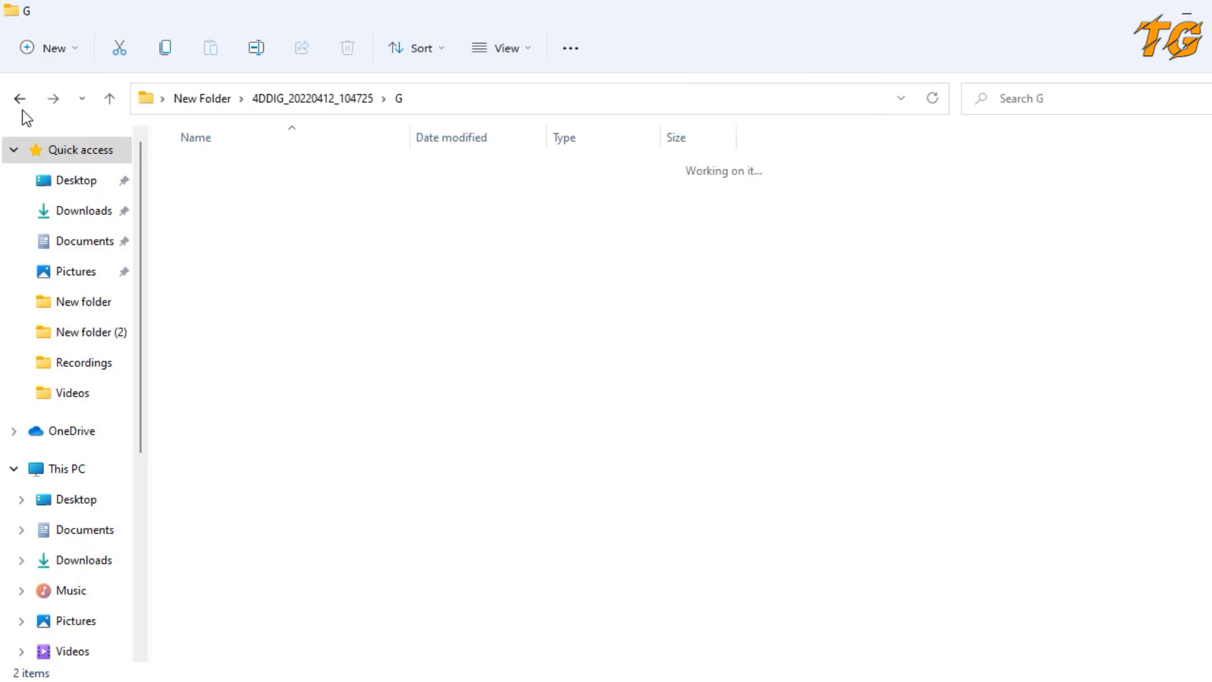
pyautogui.click(209, 202)
pyautogui.doubleClick(211, 202)
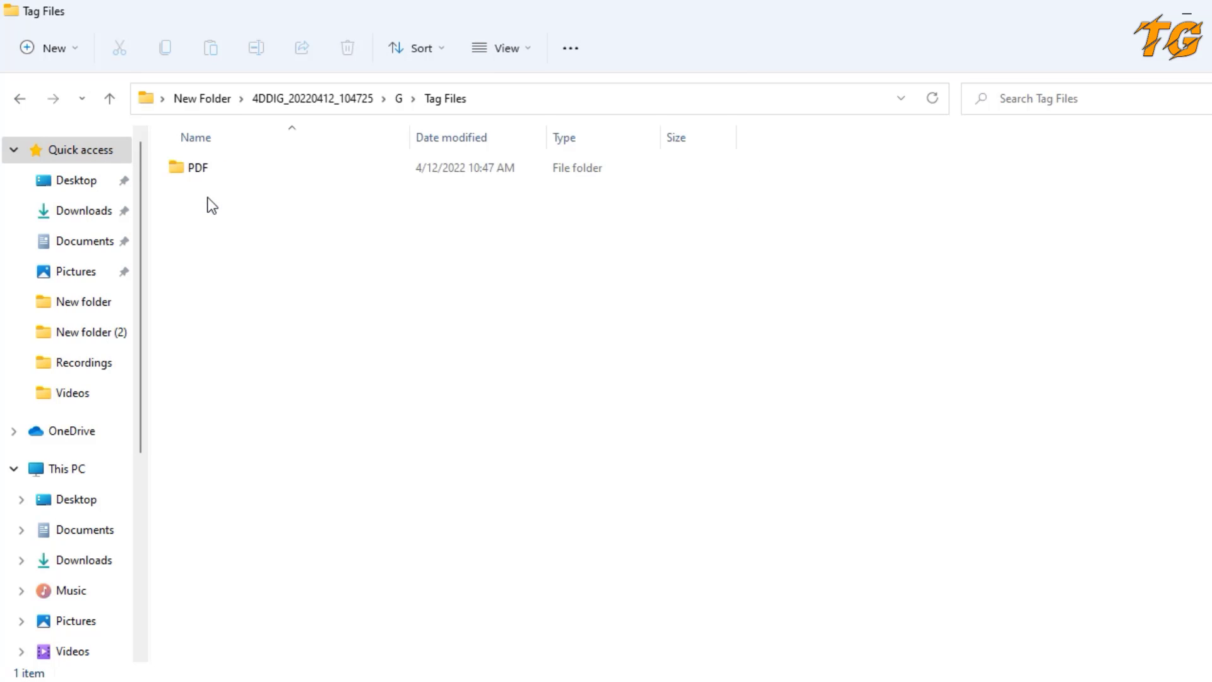
pyautogui.doubleClick(211, 177)
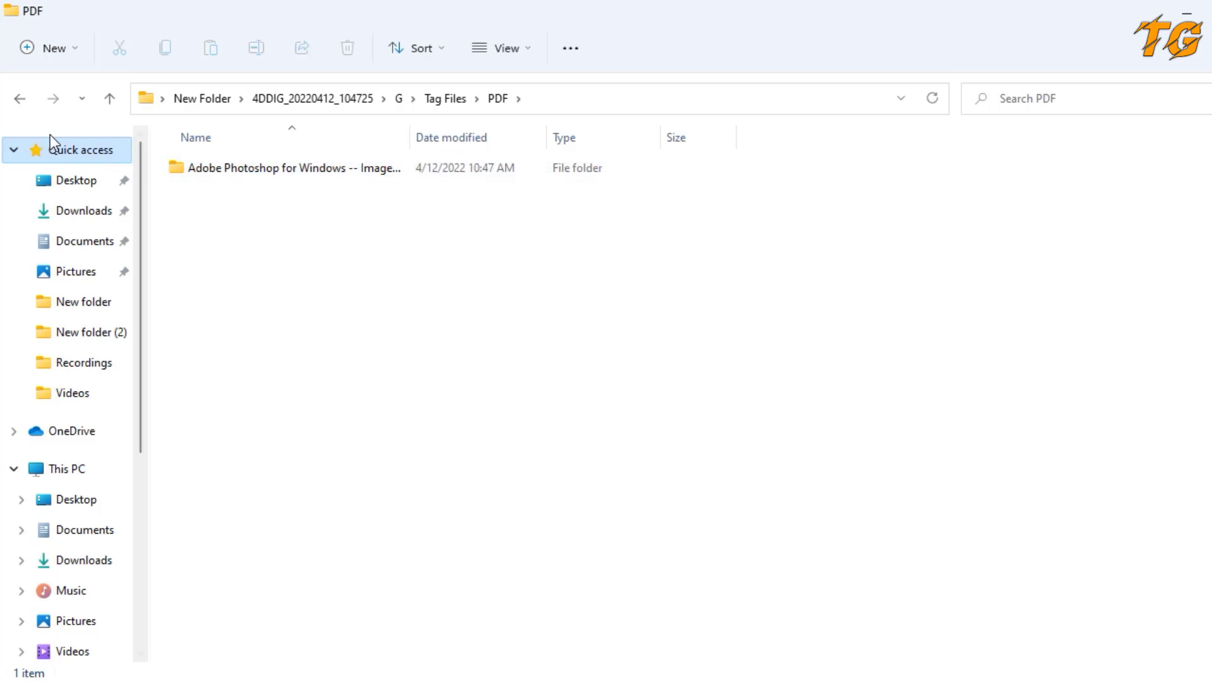
pyautogui.click(20, 100)
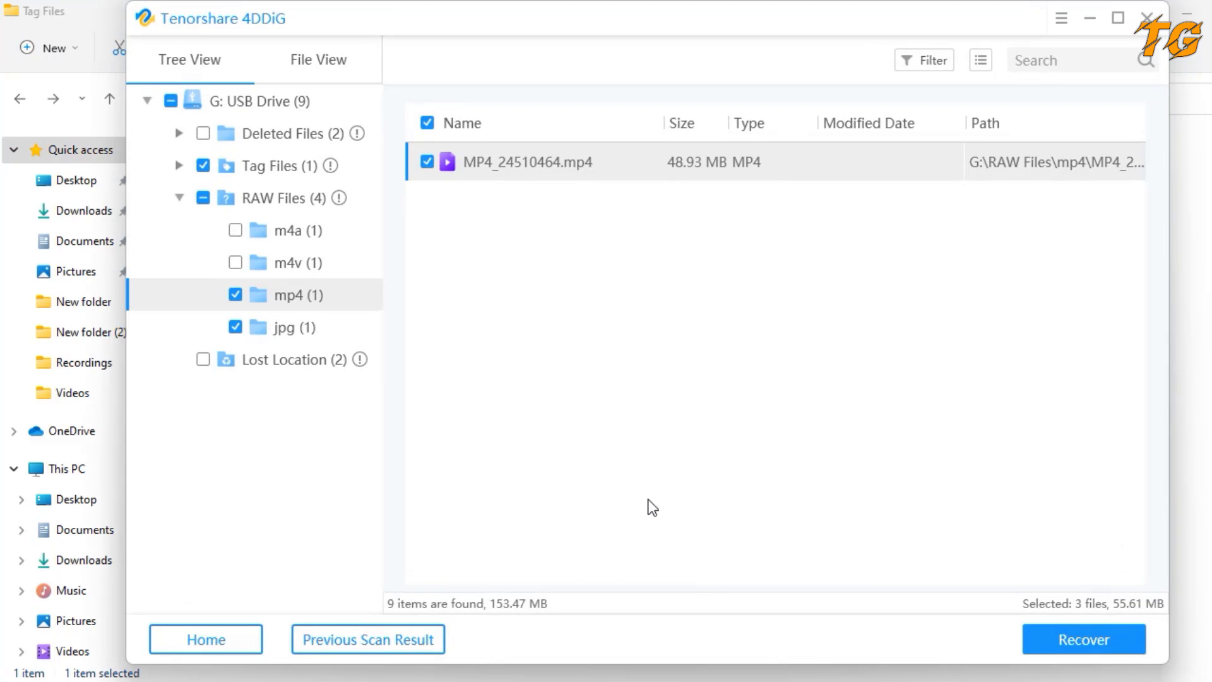
# Step: Leave the scan results for the Tenorshare 4DDiG home screen and switch to the This PC window in File Explorer
pyautogui.click(224, 639)
pyautogui.click(677, 386)
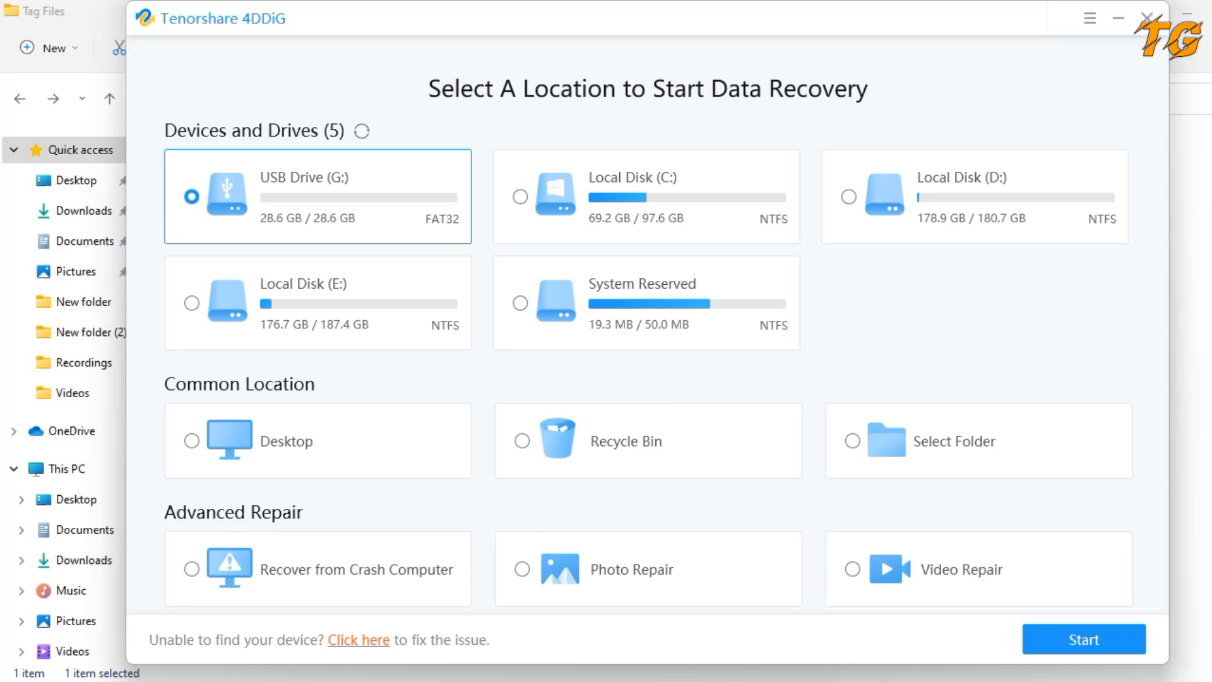
pyautogui.moveTo(690, 681)
pyautogui.click(608, 615)
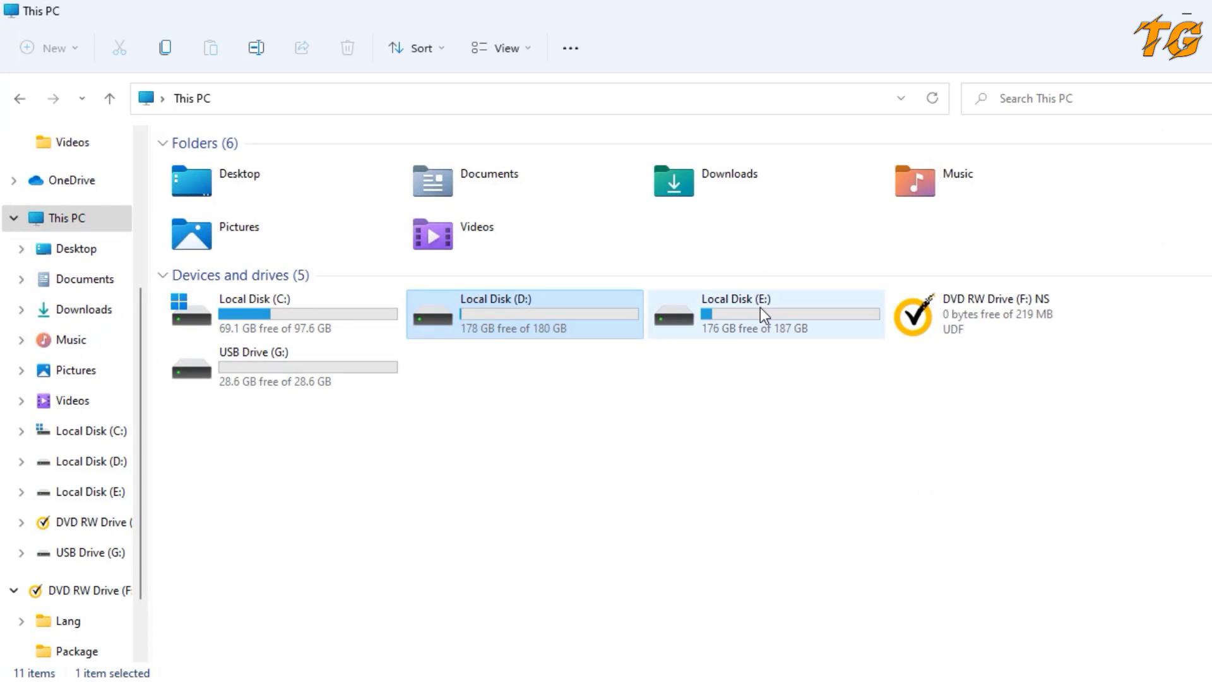
# Step: Delete all three photos in the Gym Pics folder on Local Disk (E:)
pyautogui.doubleClick(760, 309)
pyautogui.doubleClick(461, 164)
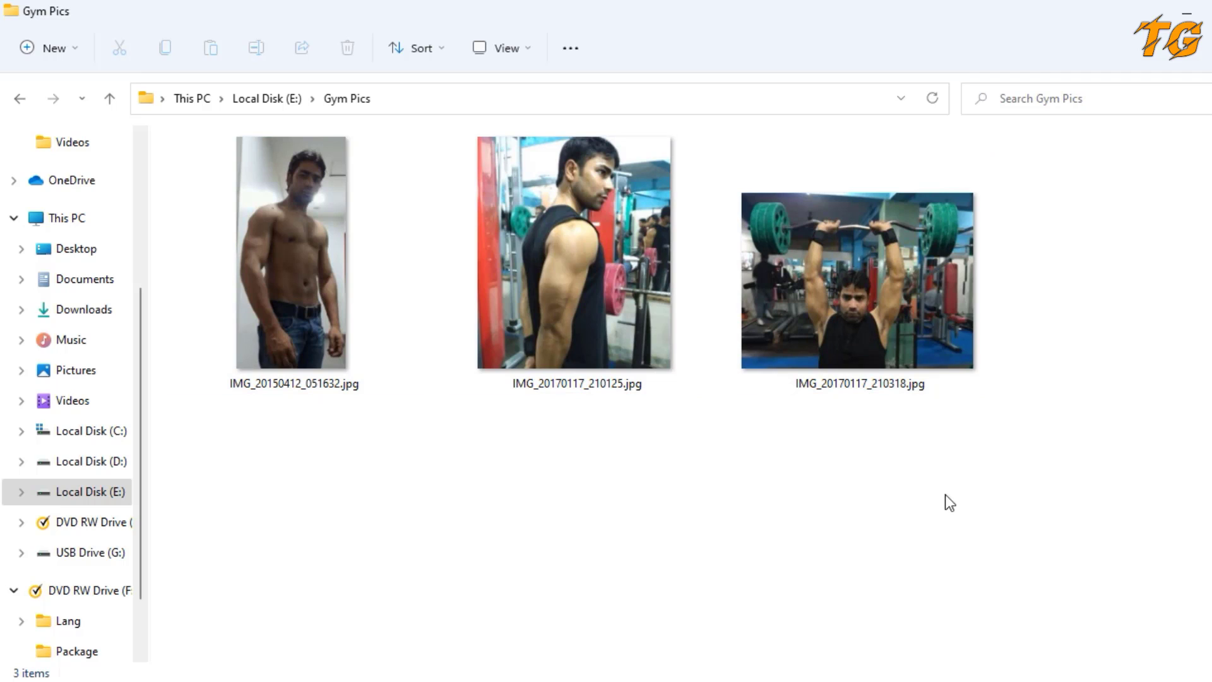
pyautogui.moveTo(974, 495); pyautogui.dragTo(181, 238)
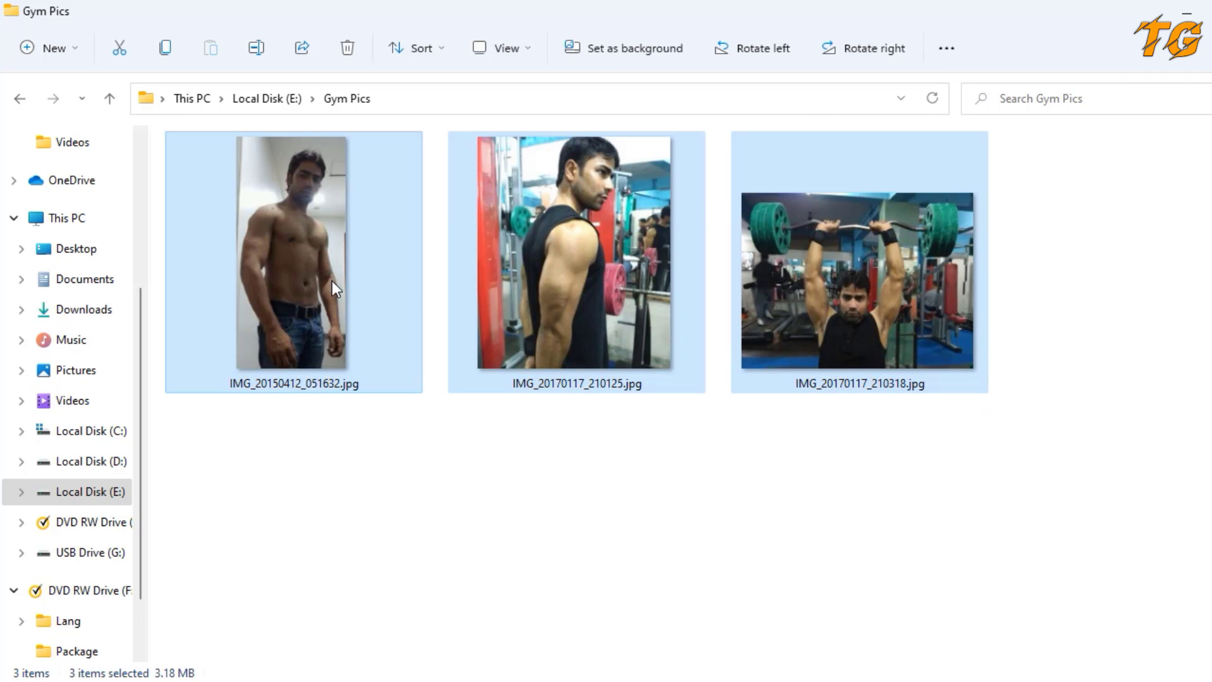
pyautogui.rightClick(333, 283)
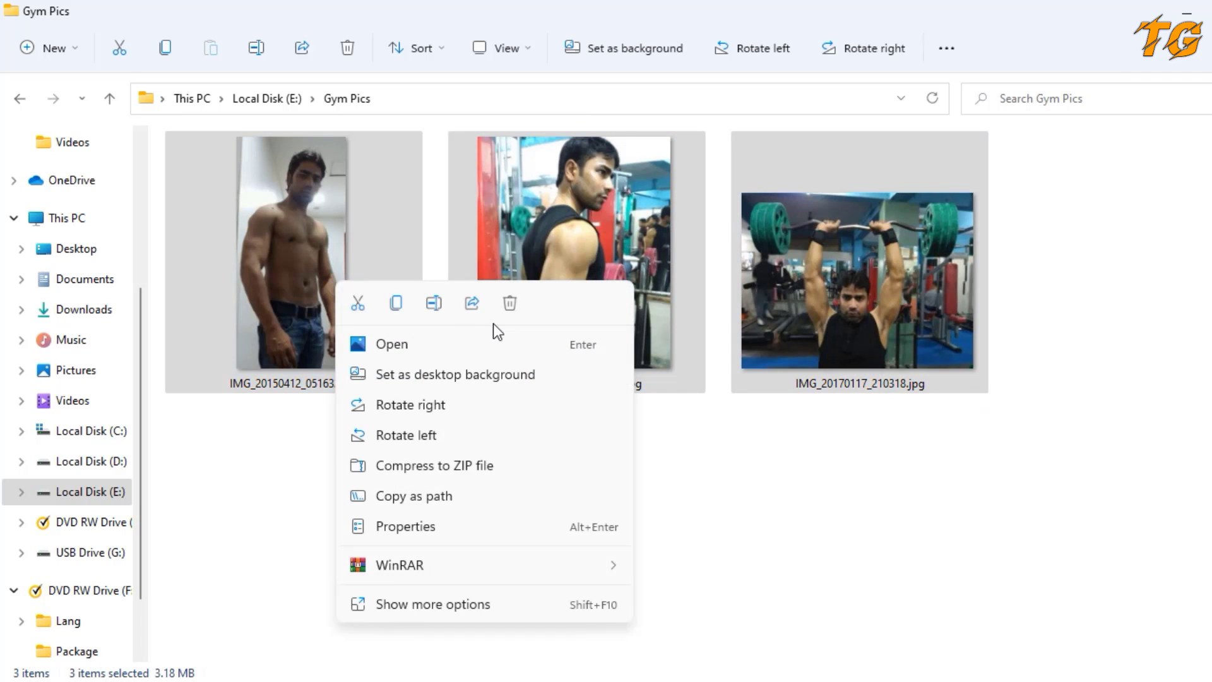
pyautogui.click(509, 306)
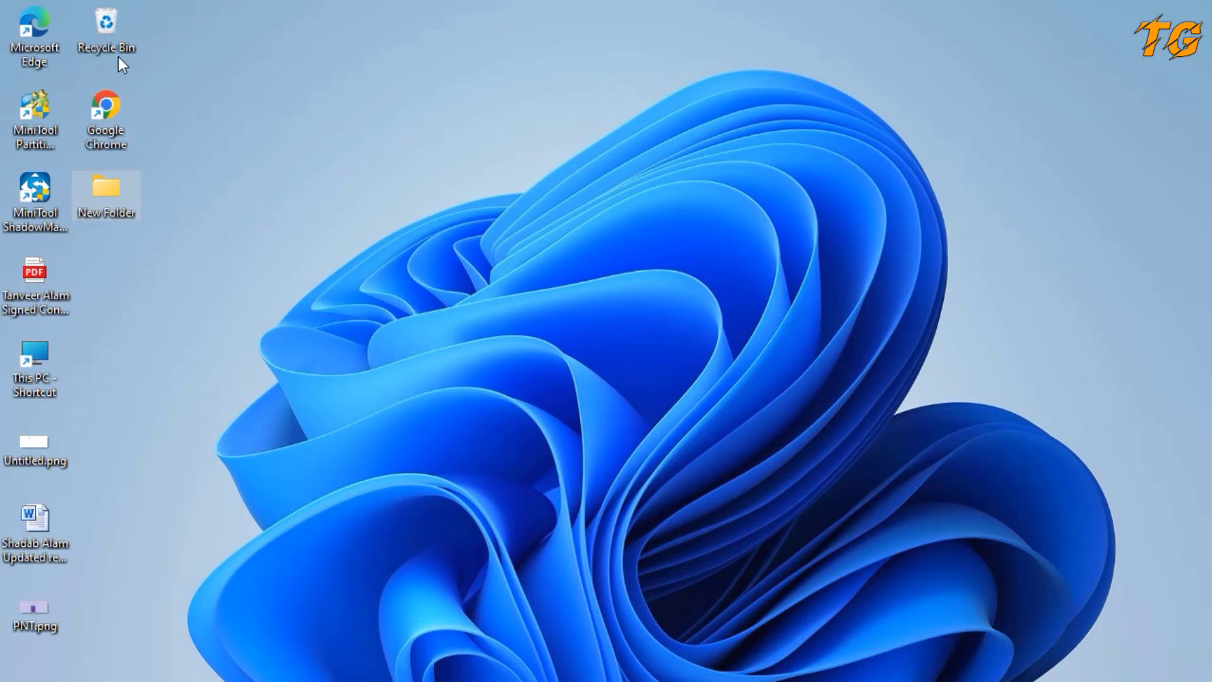
# Step: Empty the Recycle Bin permanently, then open it to check its contents and close it
pyautogui.rightClick(118, 43)
pyautogui.click(186, 77)
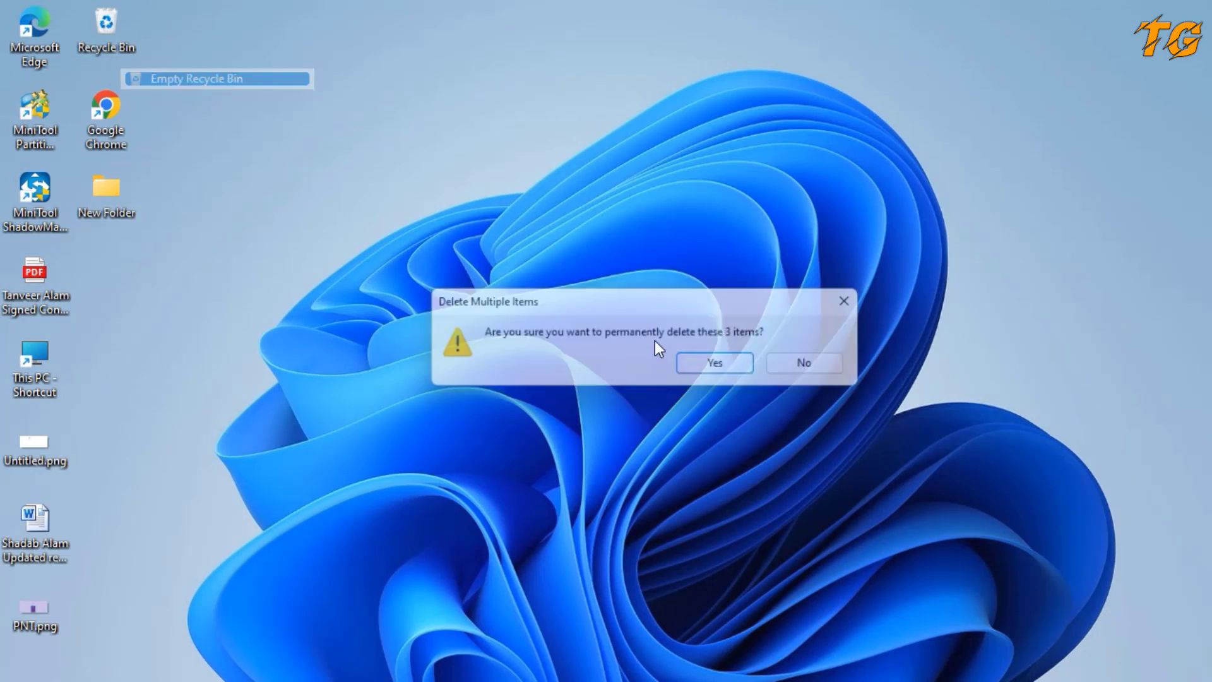
pyautogui.click(719, 365)
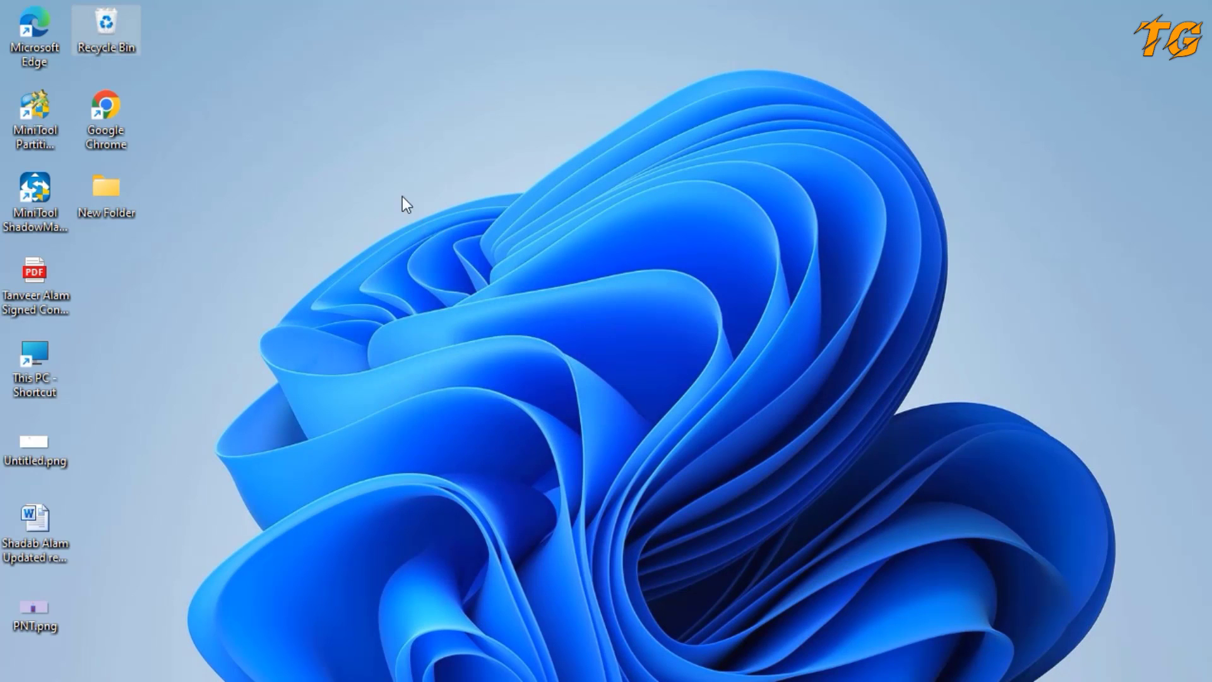
pyautogui.doubleClick(120, 35)
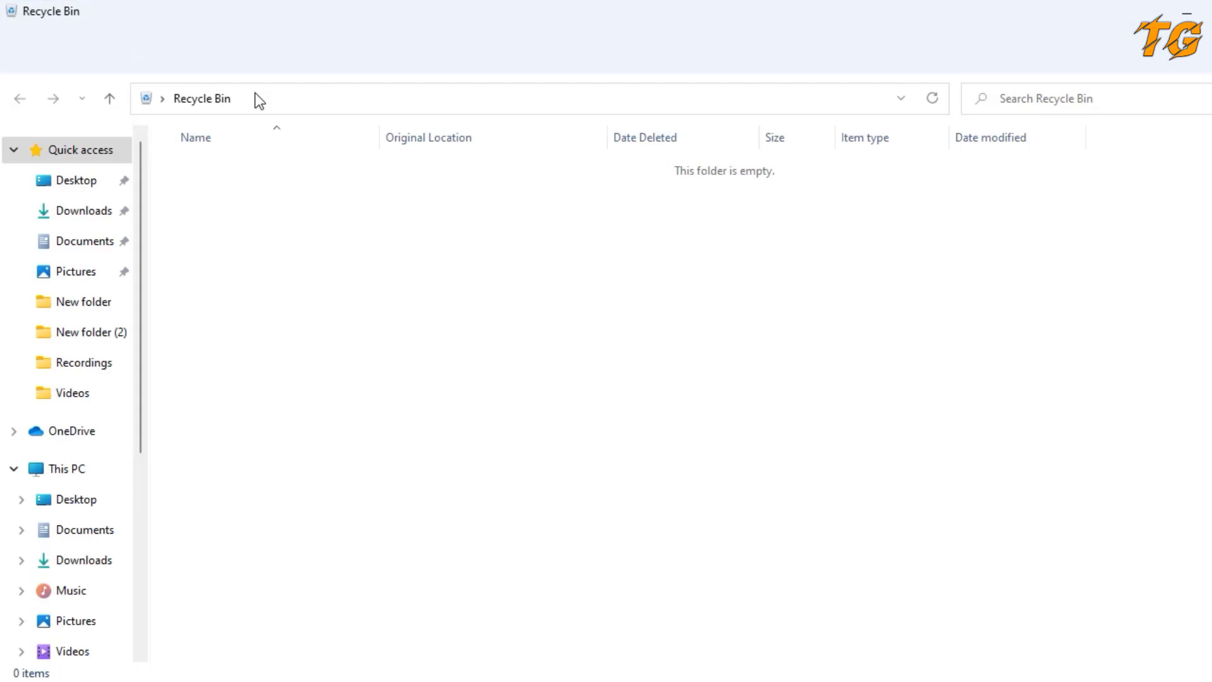
pyautogui.hotkey('alt', 'F4')
# Step: Switch to Tenorshare 4DDiG, scan the Gym Pics folder on Local Disk (E:) for all file types, and dismiss the tips
pyautogui.click(814, 675)
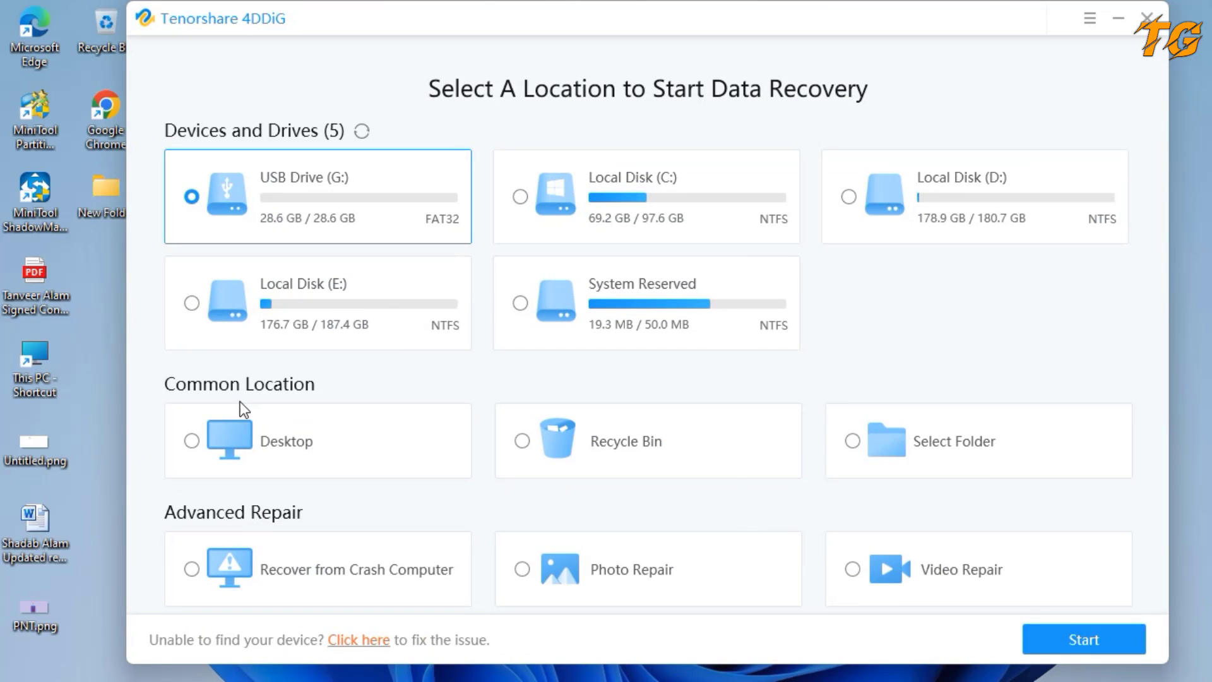
pyautogui.click(851, 439)
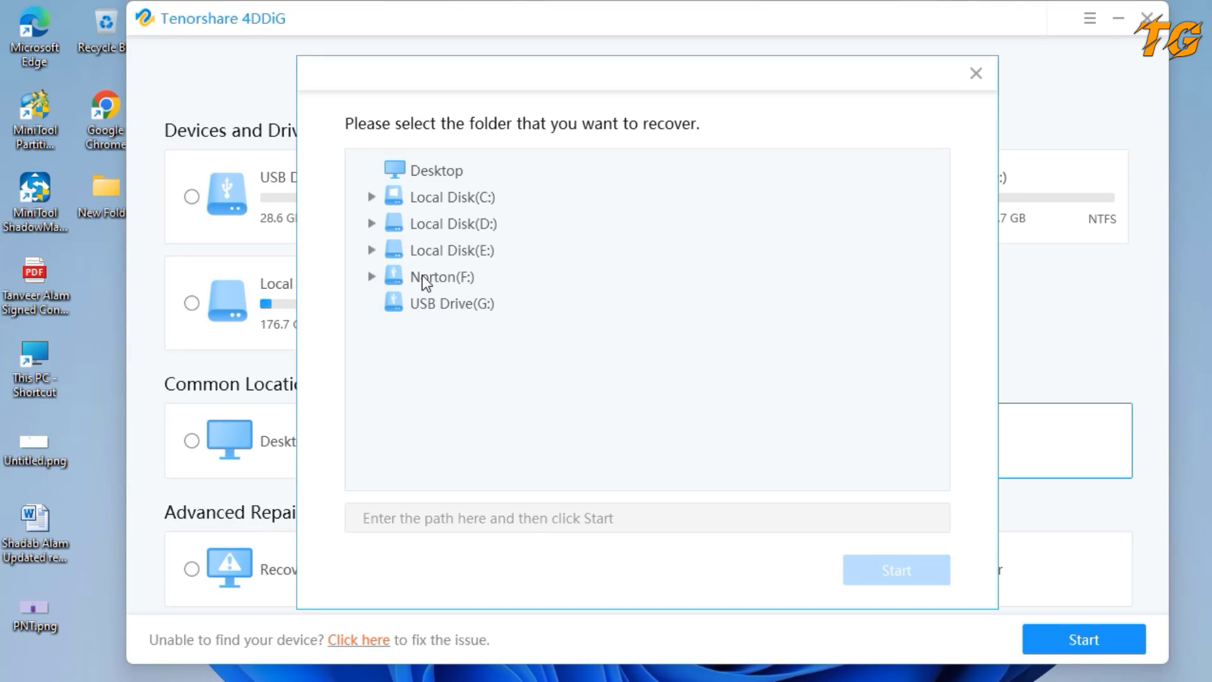
pyautogui.click(372, 254)
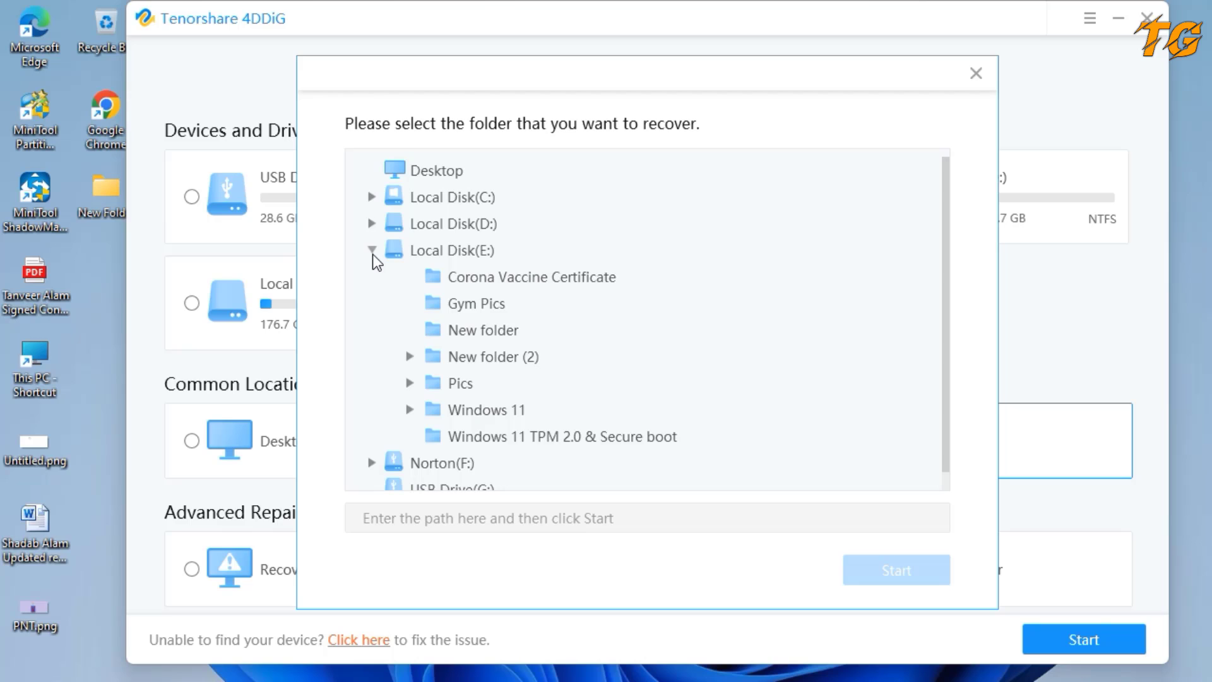
pyautogui.click(484, 306)
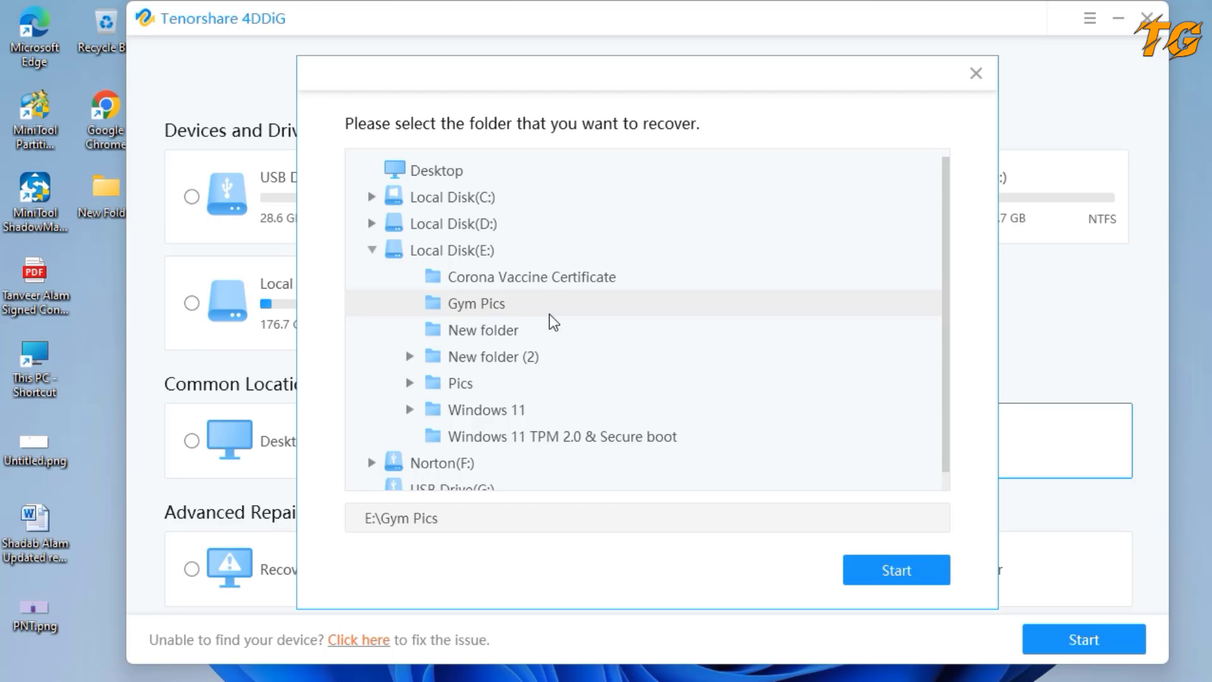
pyautogui.click(879, 570)
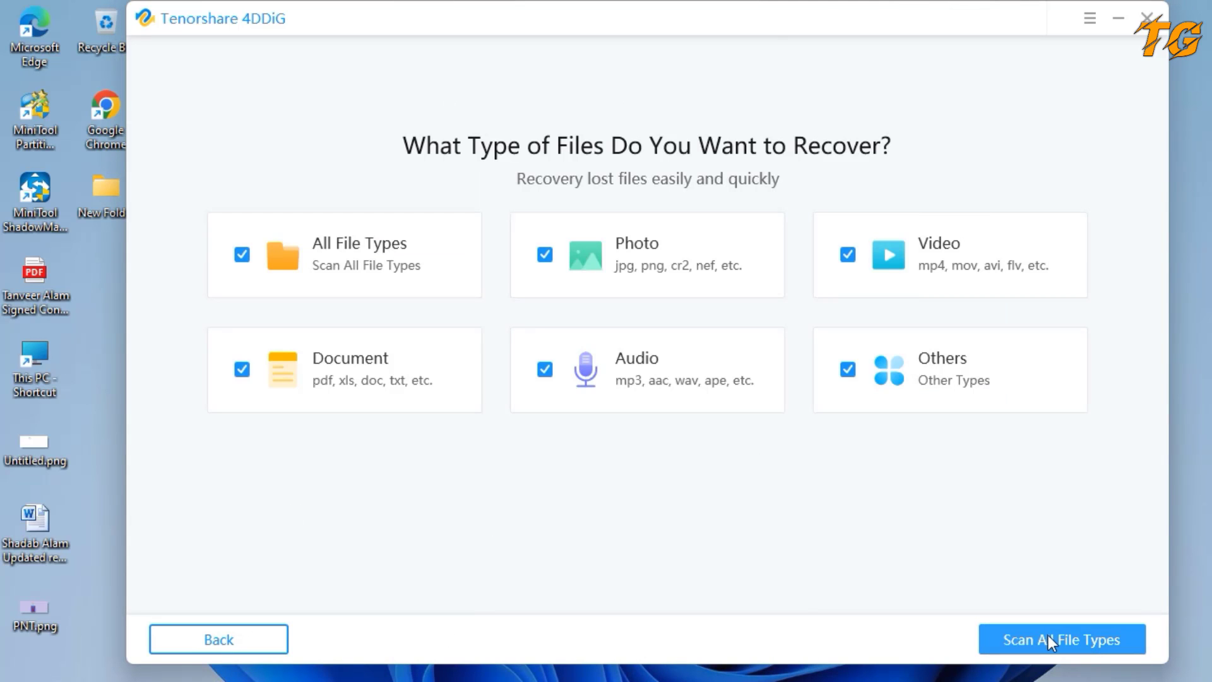
pyautogui.click(1048, 635)
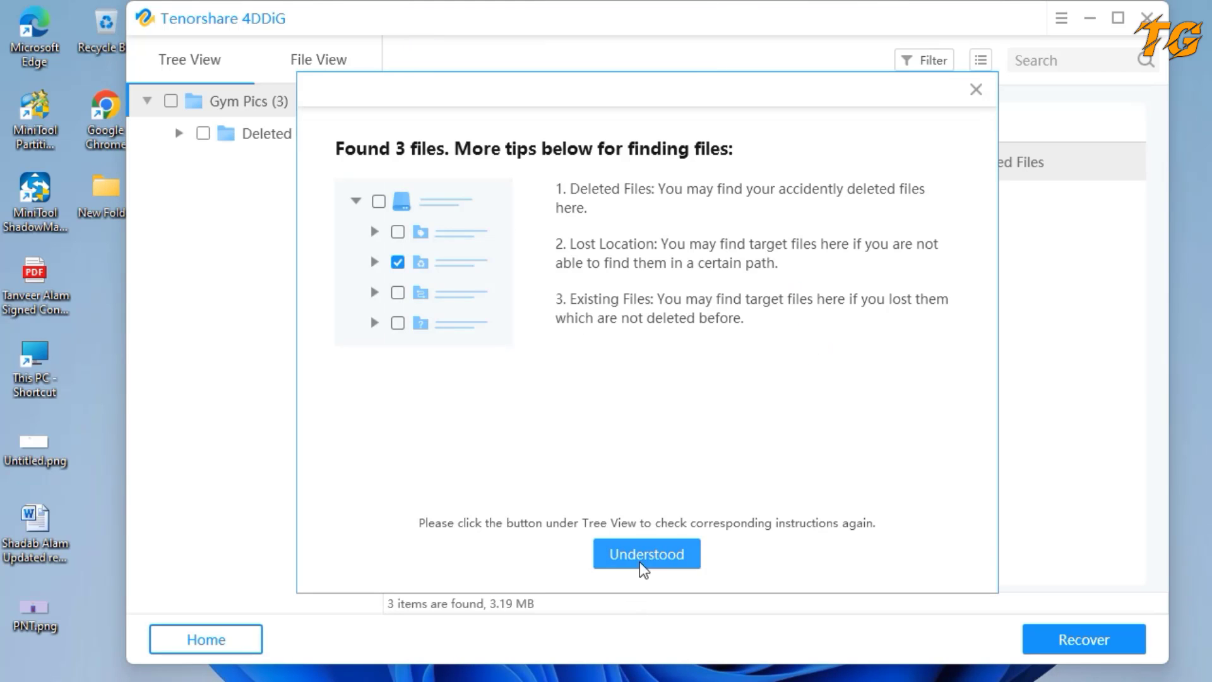
pyautogui.click(643, 563)
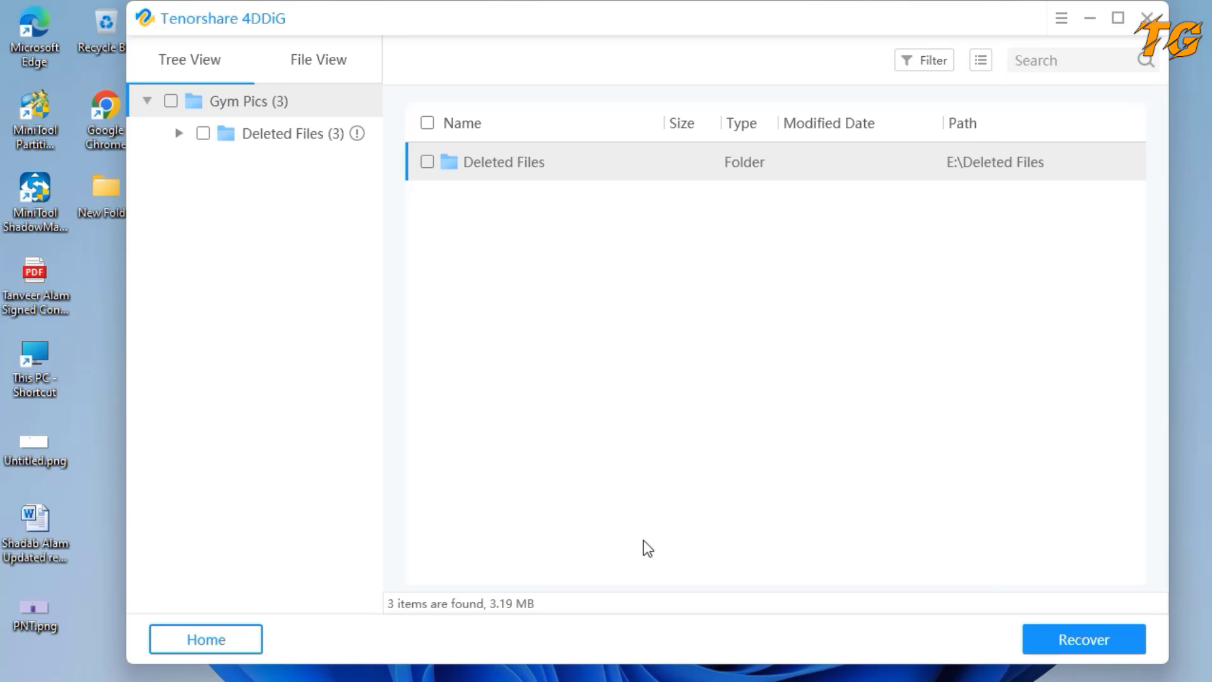
# Step: Open the Gym Pics folder under Deleted Files in the scan results and select all three JPG photos for recovery
pyautogui.doubleClick(533, 175)
pyautogui.doubleClick(531, 173)
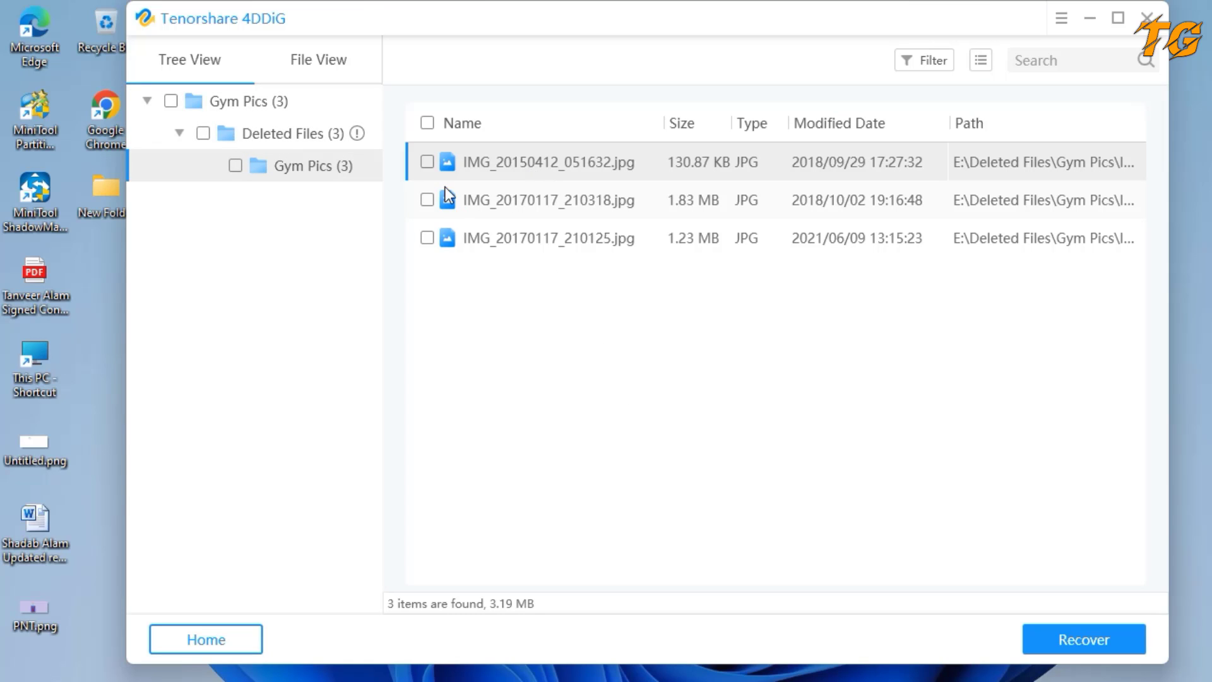
pyautogui.click(427, 163)
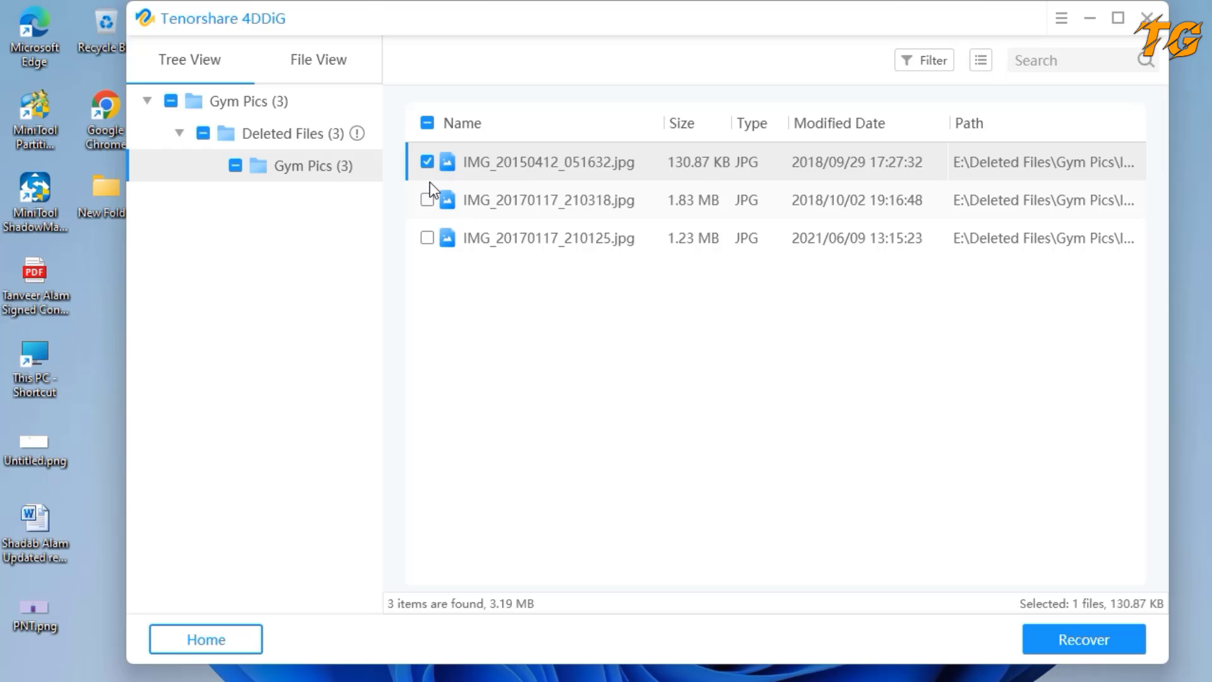
pyautogui.click(428, 199)
pyautogui.click(428, 238)
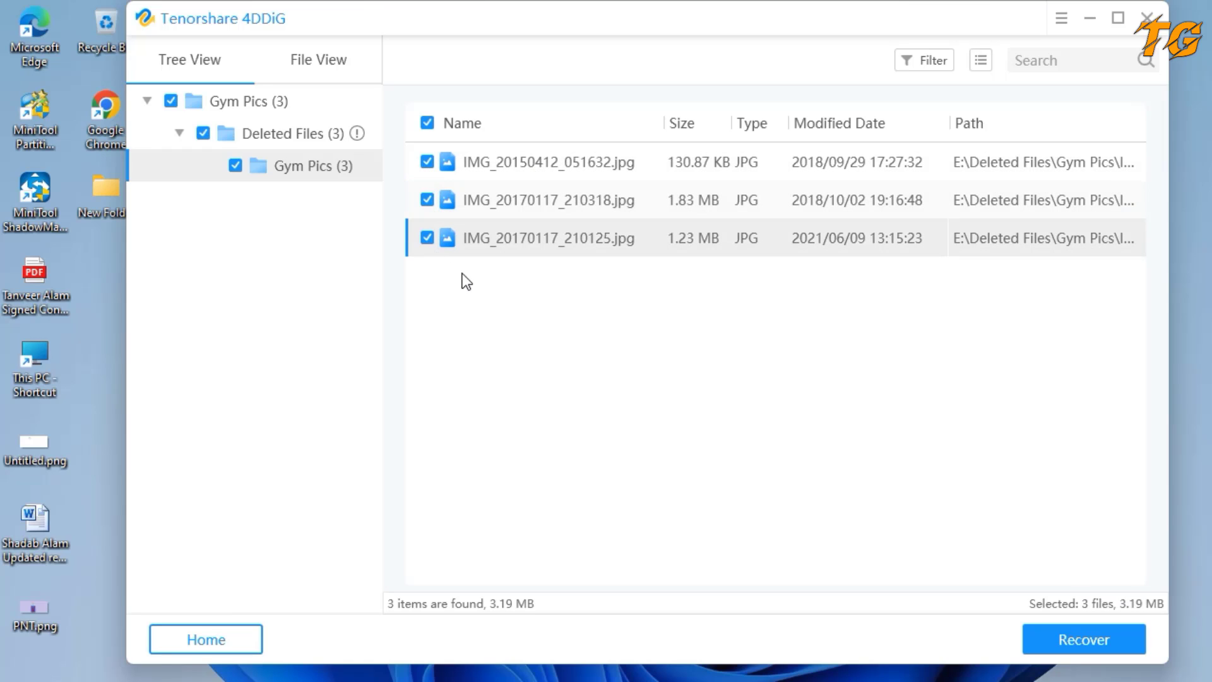
# Step: Start recovering the selected photos and create a save folder named Recovered File in the user's Desktop folder on Local Disk (C:)
pyautogui.click(1059, 636)
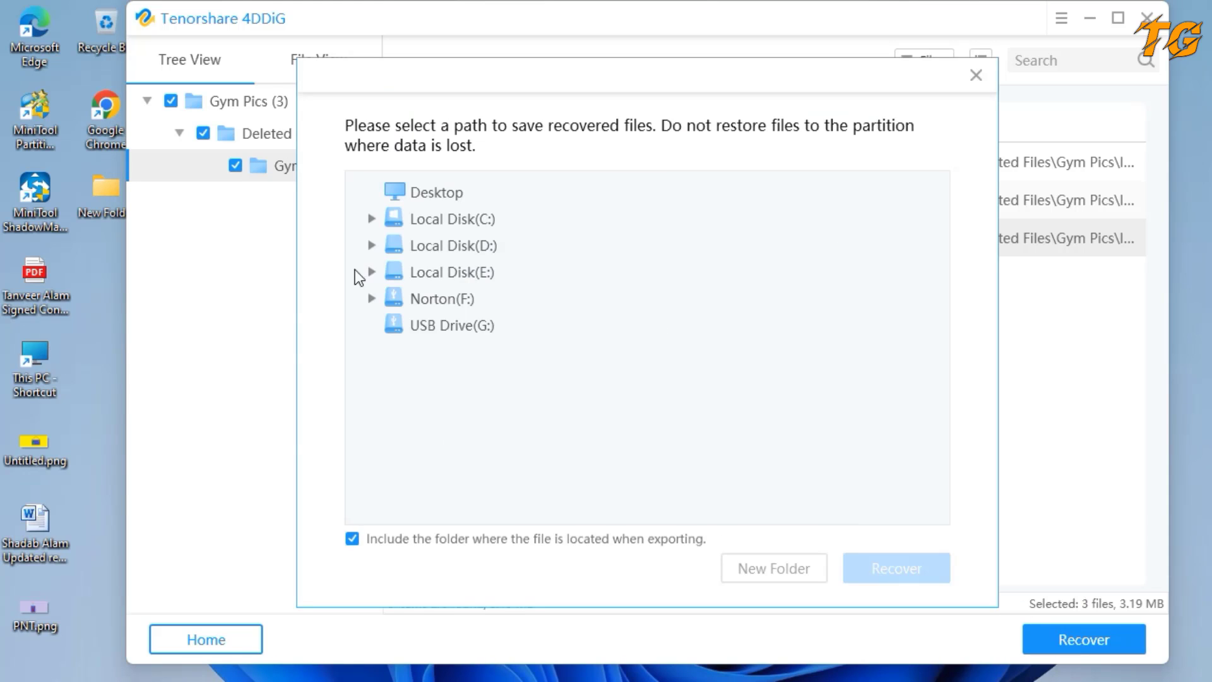
pyautogui.click(371, 219)
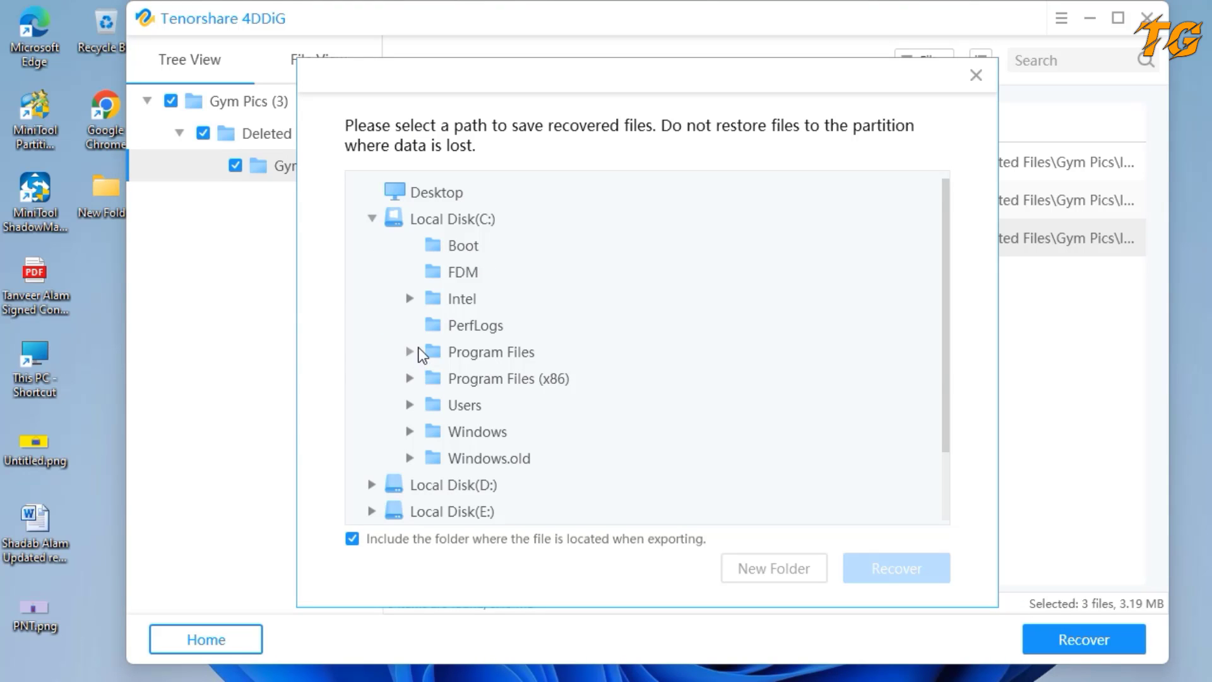
pyautogui.click(410, 406)
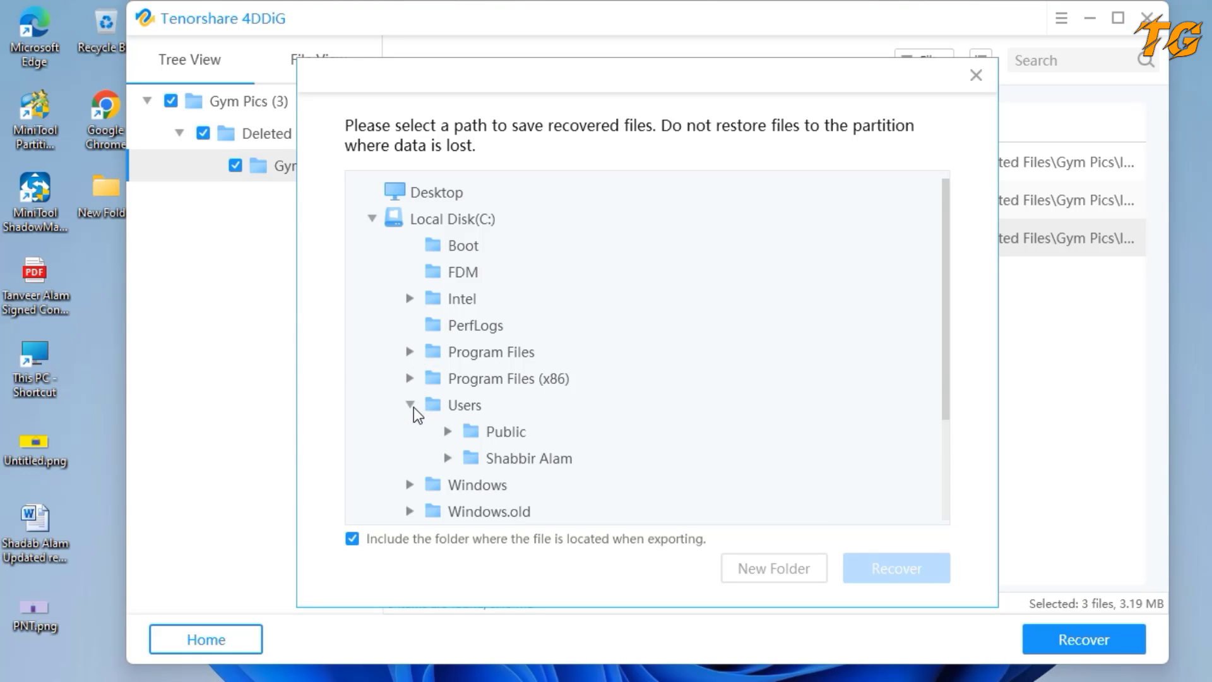
pyautogui.click(447, 457)
pyautogui.scroll(-4, 532, 412)
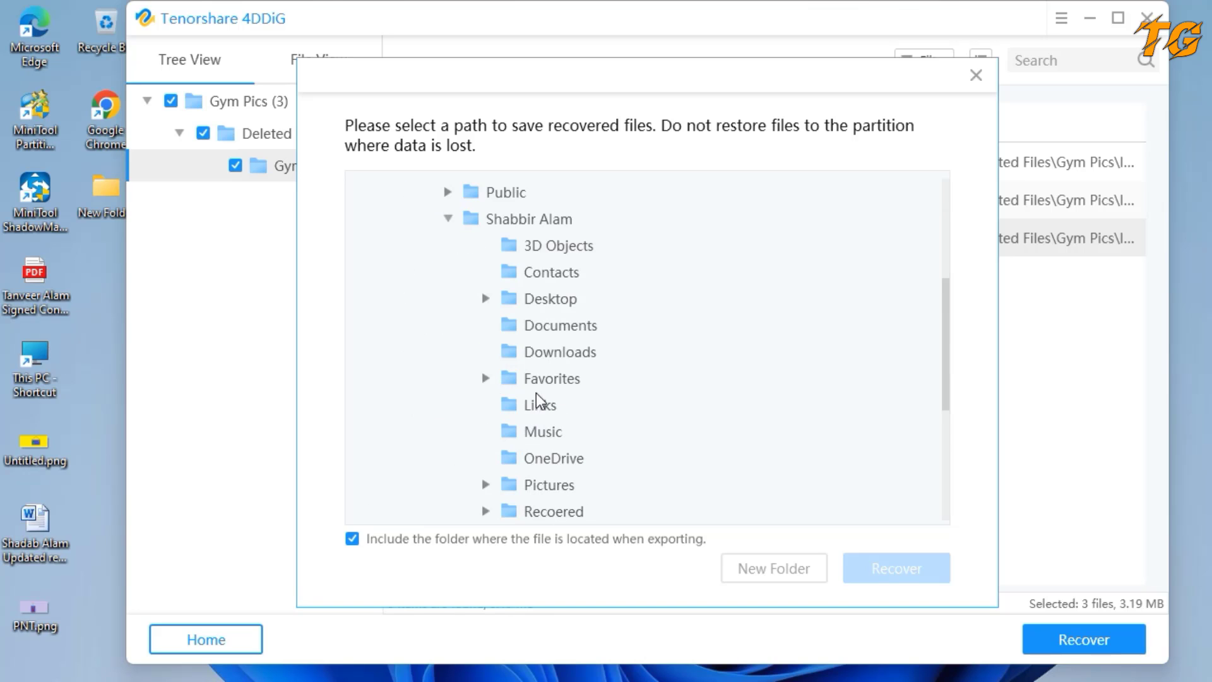
pyautogui.click(536, 304)
pyautogui.click(773, 568)
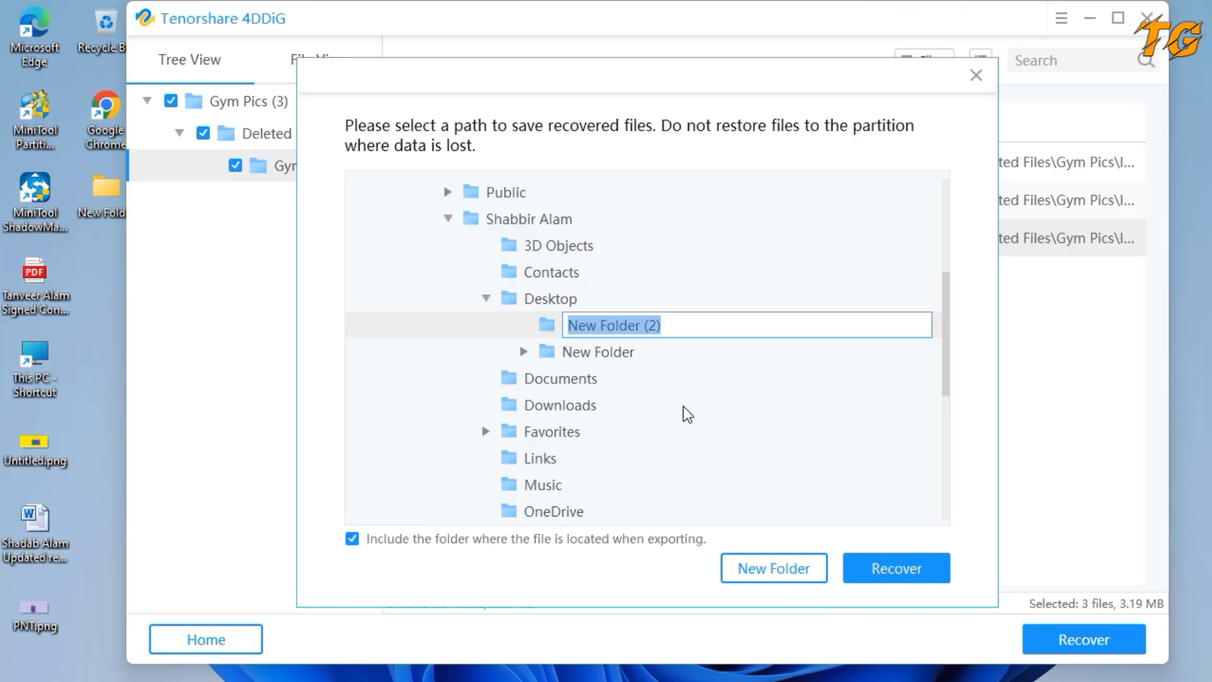
pyautogui.write('Recov')
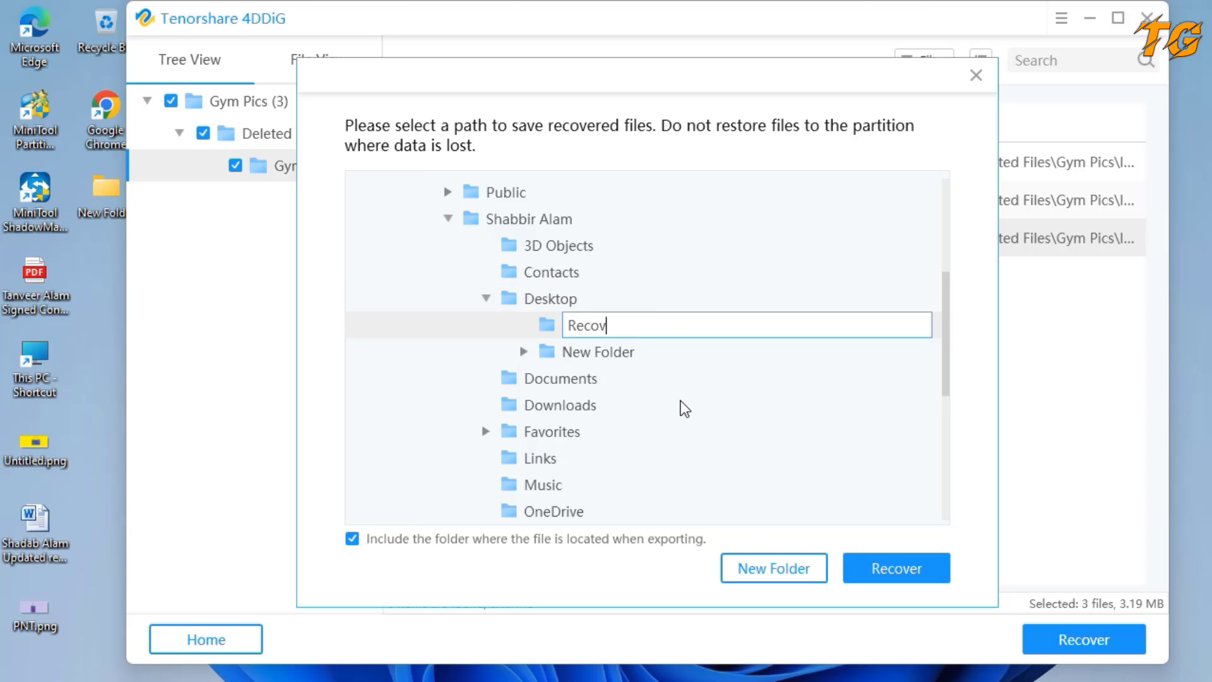
pyautogui.write('ered File')
pyautogui.click(666, 378)
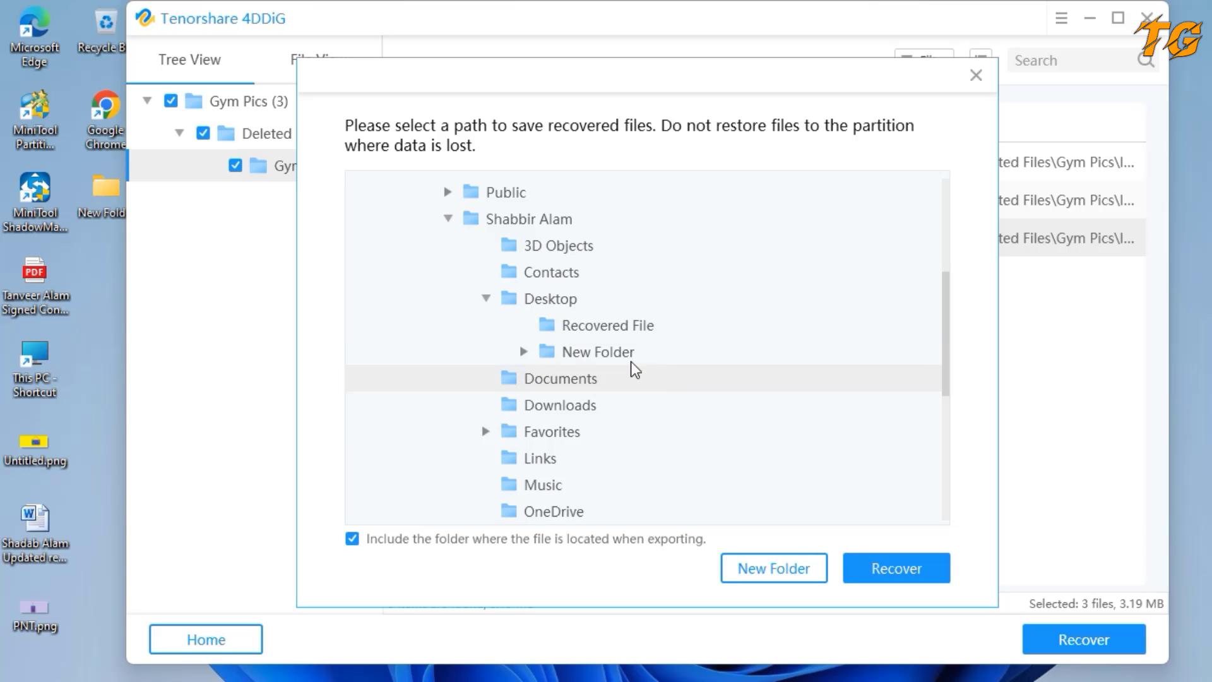
# Step: Recover the photos into the Recovered File folder, close the recovery dialog and minimize the 4DDiG window
pyautogui.click(601, 331)
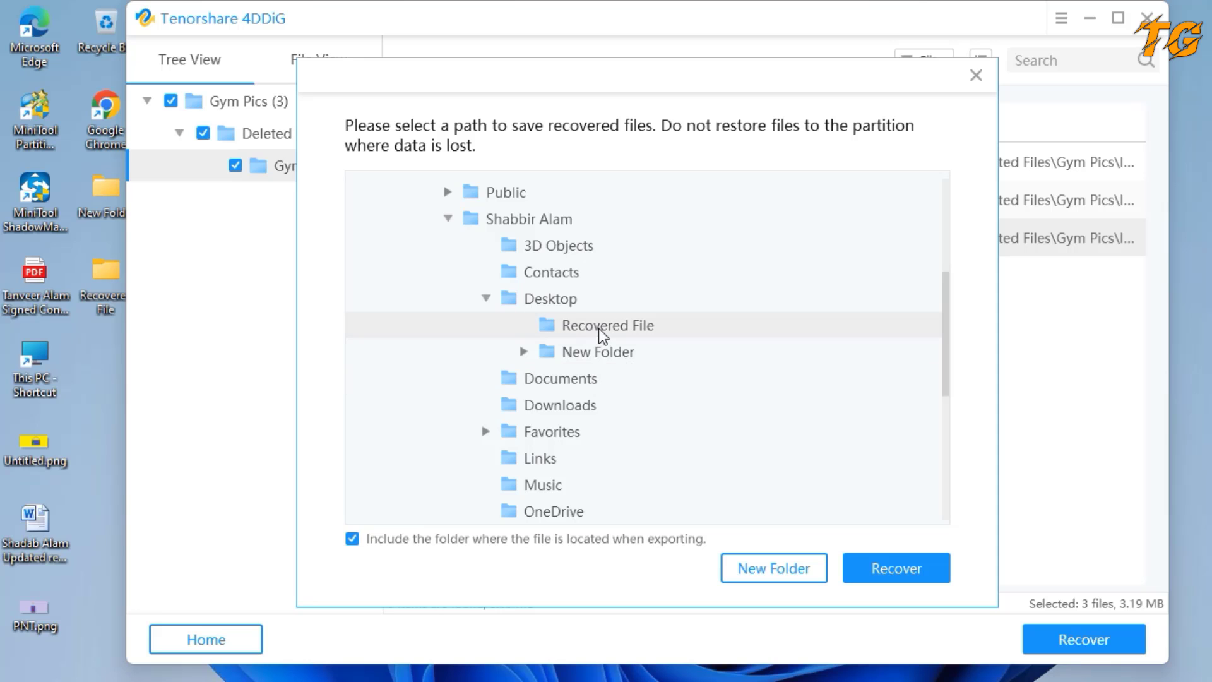
pyautogui.click(884, 568)
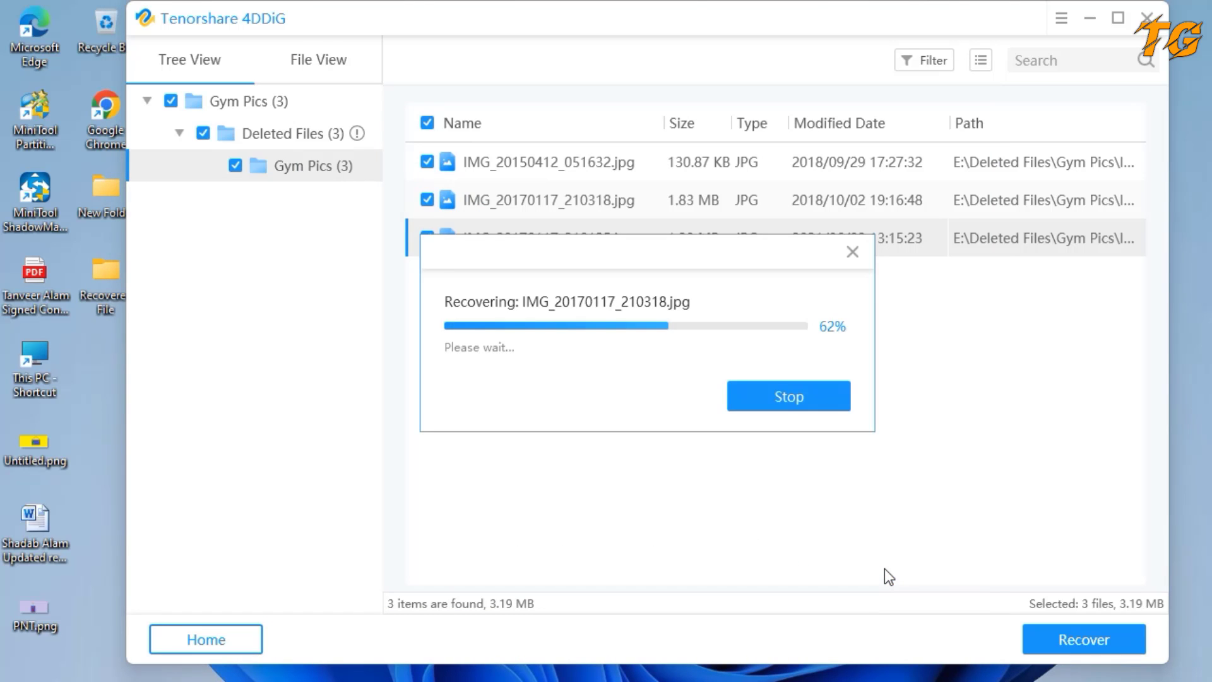
pyautogui.click(852, 253)
pyautogui.click(1089, 17)
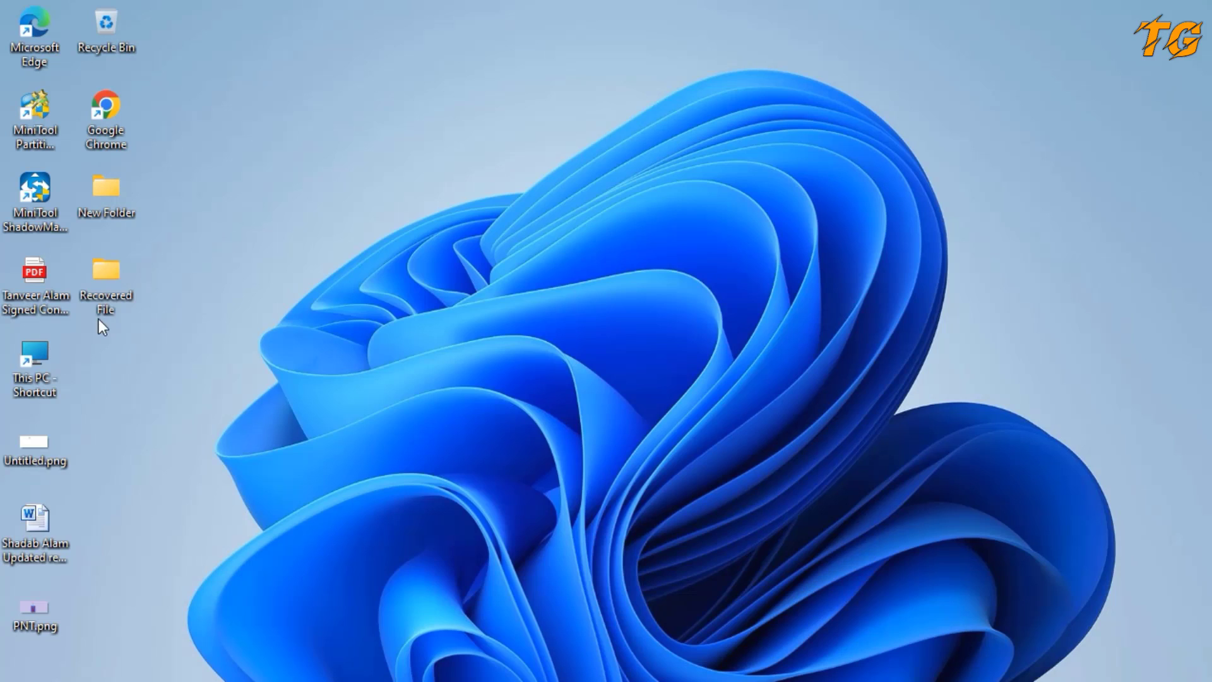
# Step: Browse the desktop's Recovered File folder down to Gym Pics under Deleted Files and change the view layout to check the photos
pyautogui.doubleClick(113, 279)
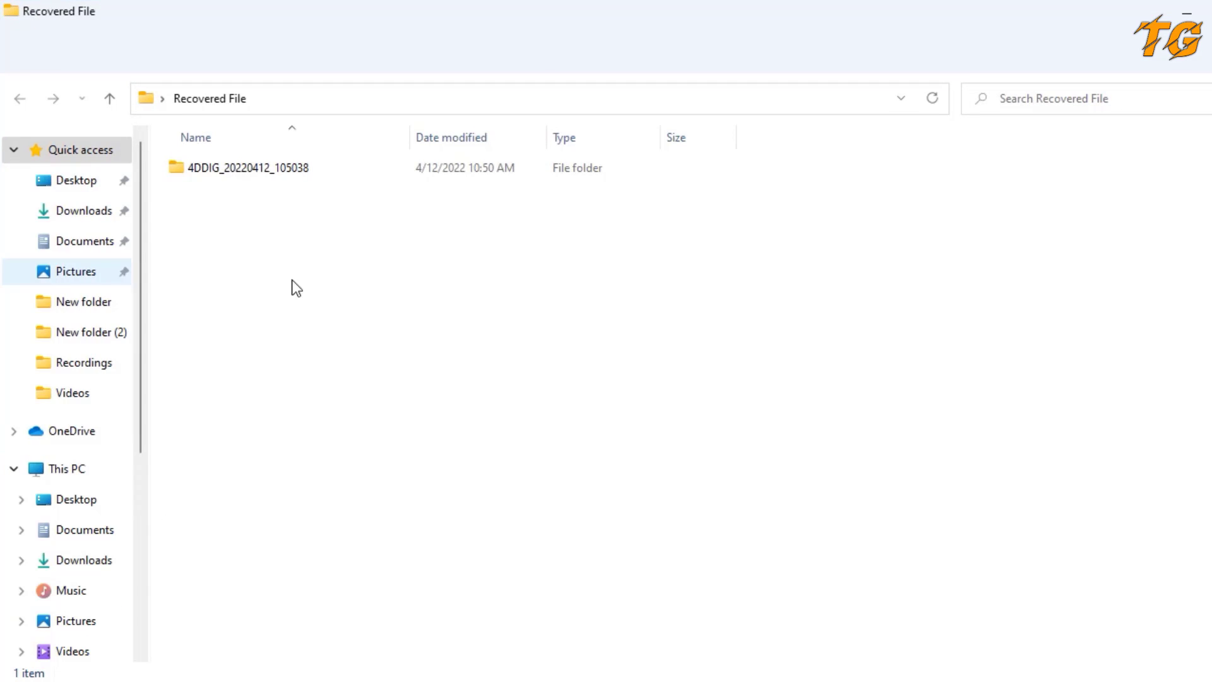
pyautogui.click(255, 171)
pyautogui.doubleClick(254, 171)
pyautogui.doubleClick(255, 171)
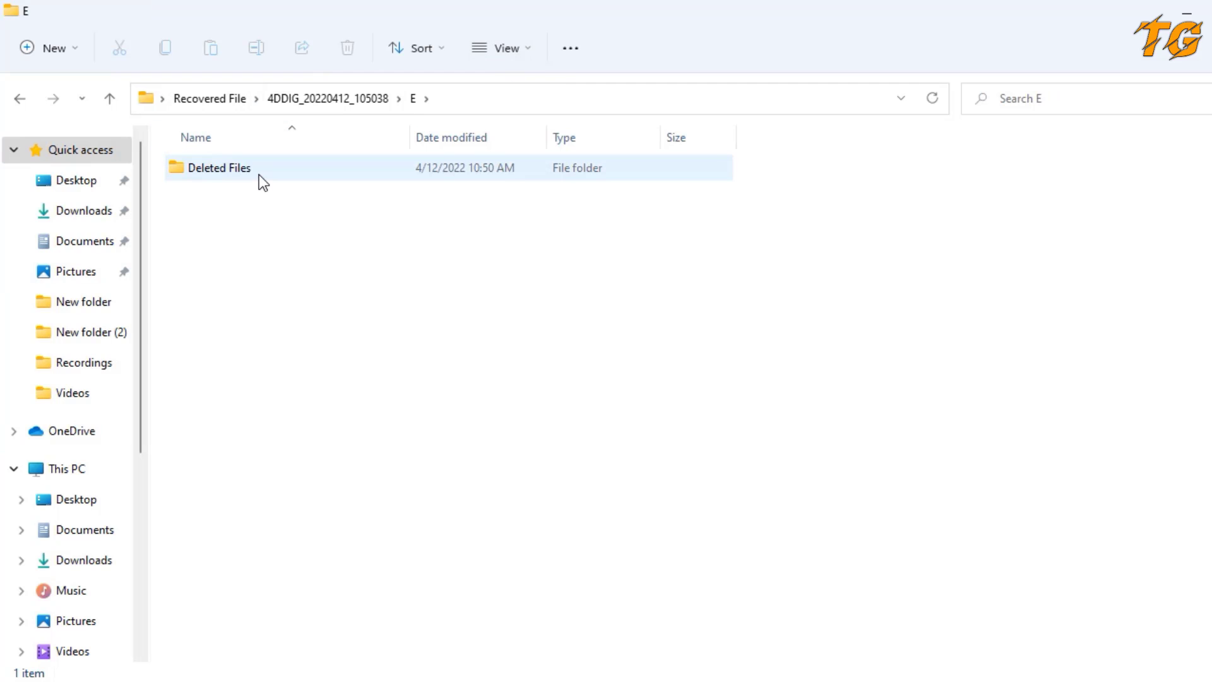
pyautogui.click(260, 173)
pyautogui.doubleClick(264, 181)
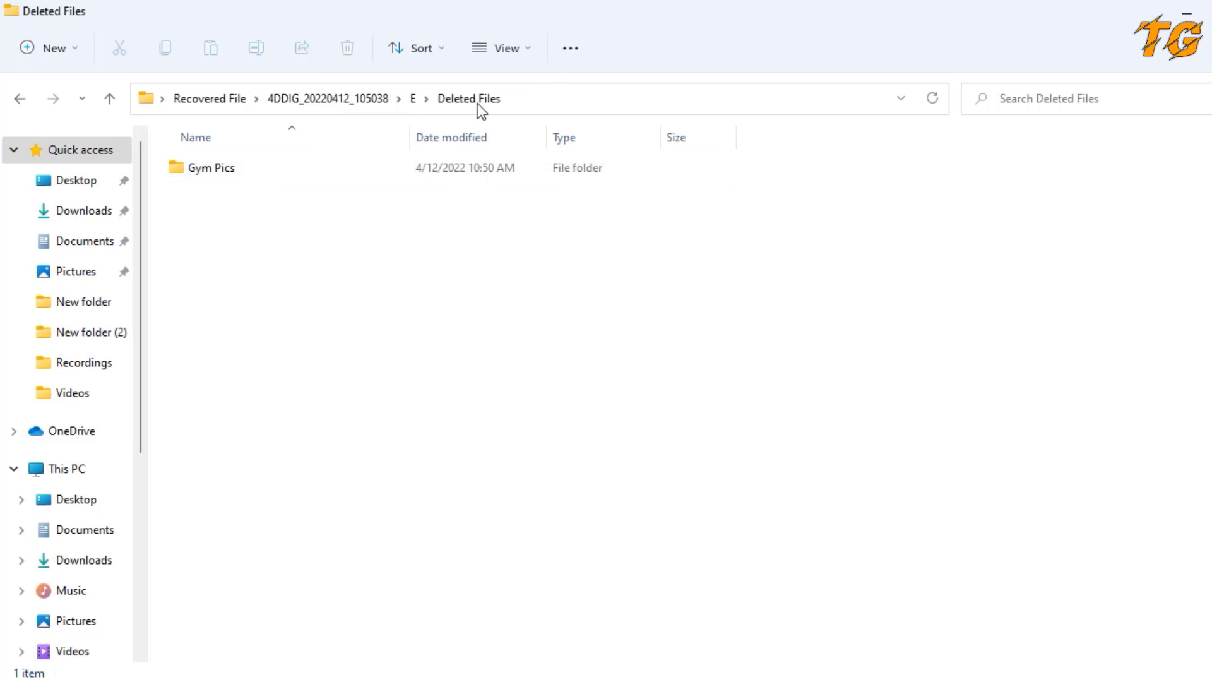
pyautogui.doubleClick(274, 174)
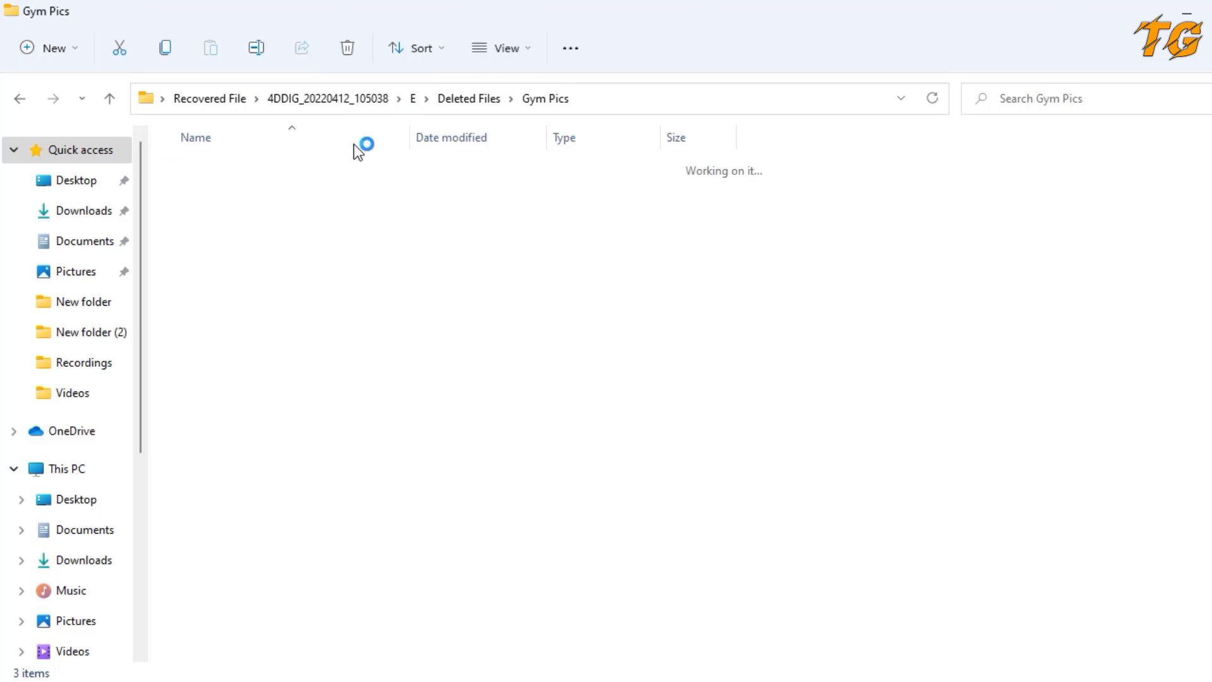
pyautogui.click(532, 56)
pyautogui.click(522, 93)
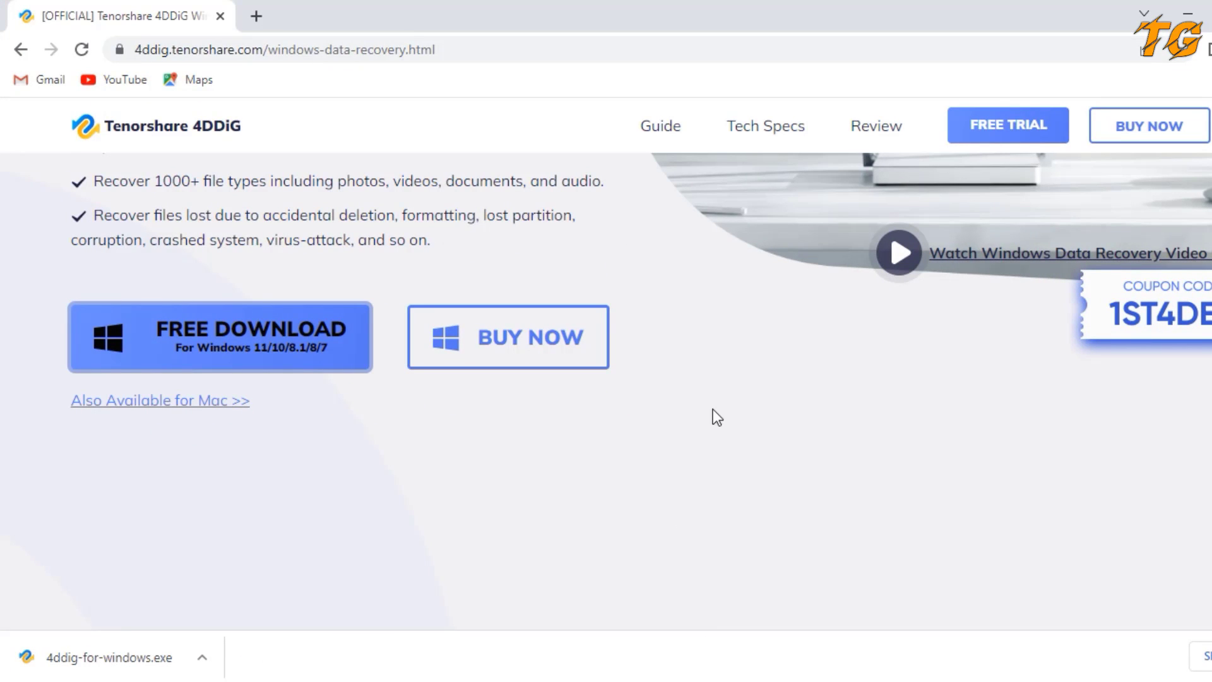
# Step: Open the Windows purchase page for Tenorshare 4DDiG in the browser and review the individual license plans and prices
pyautogui.click(515, 349)
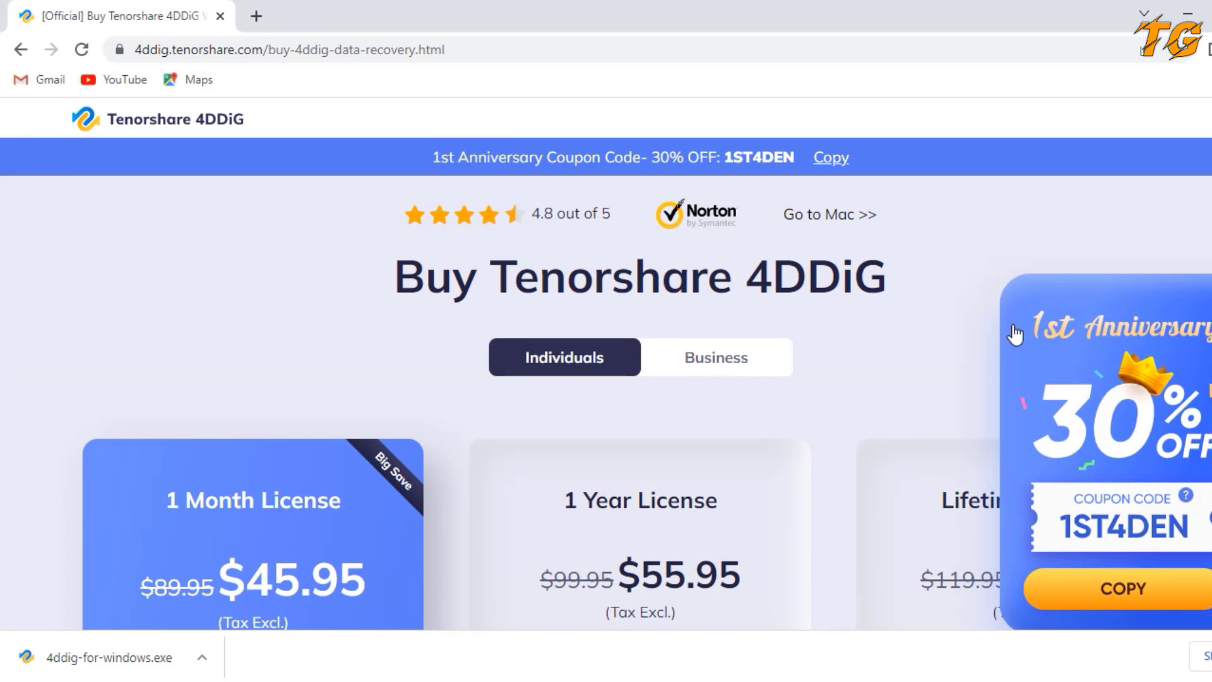
pyautogui.scroll(-3, 511, 447)
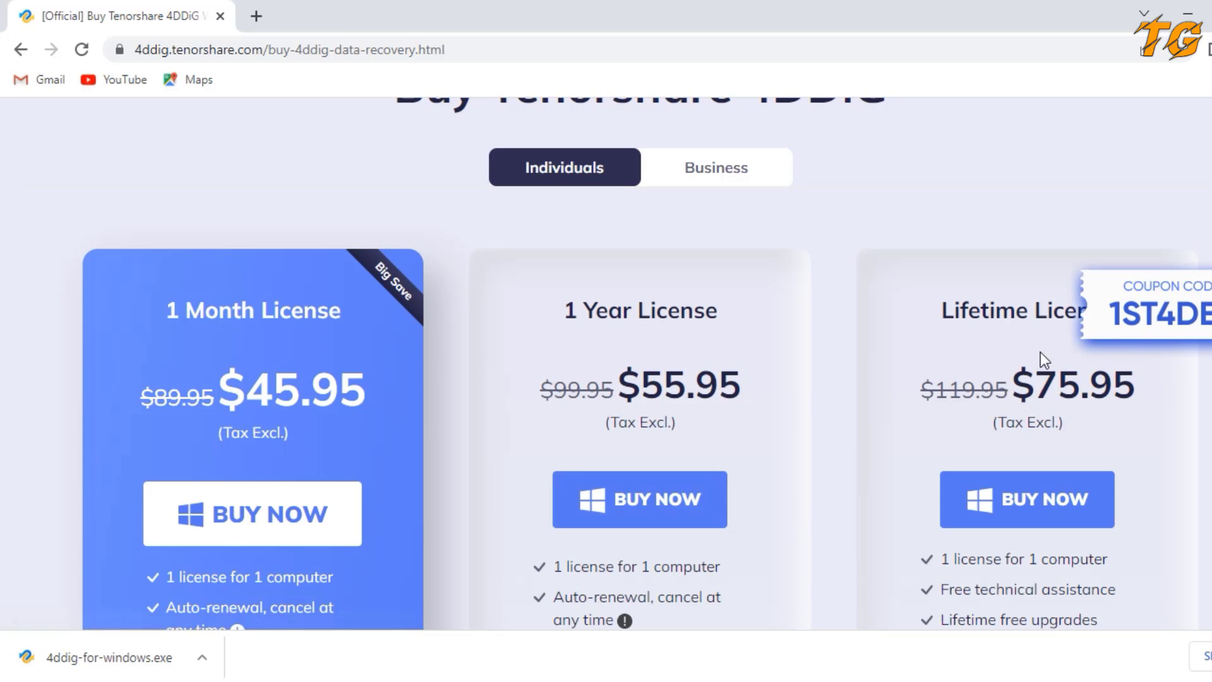
pyautogui.scroll(2, 991, 431)
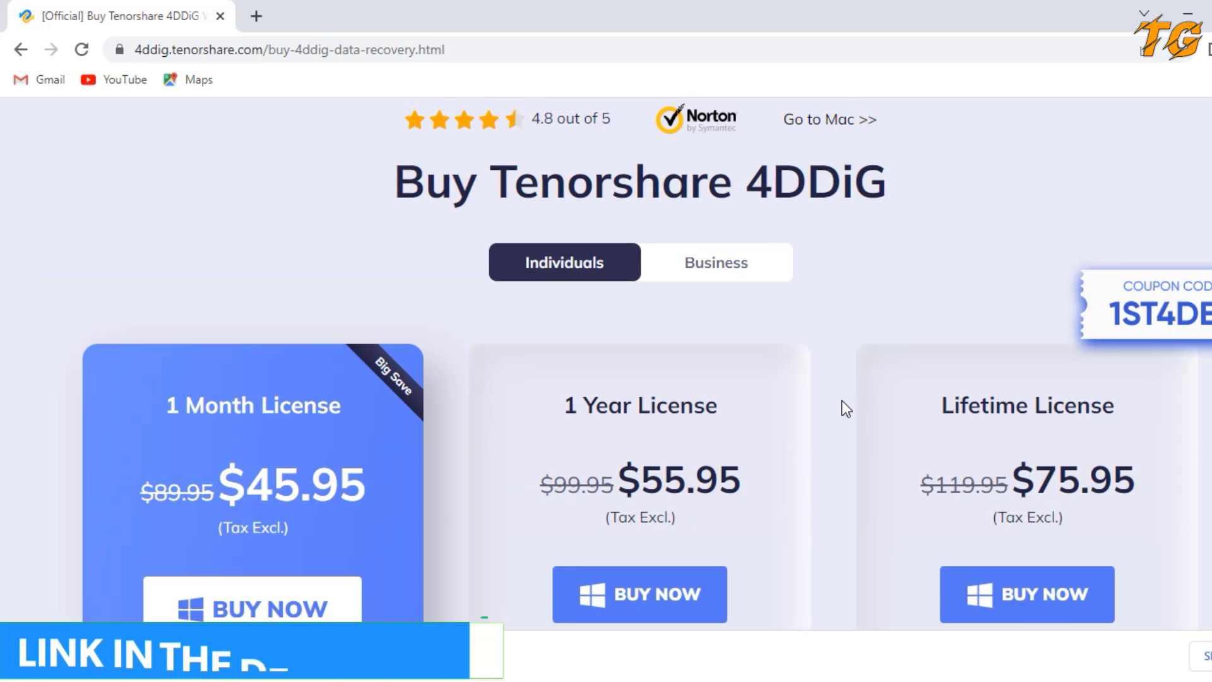
pyautogui.scroll(-2, 843, 400)
pyautogui.scroll(2, 1006, 179)
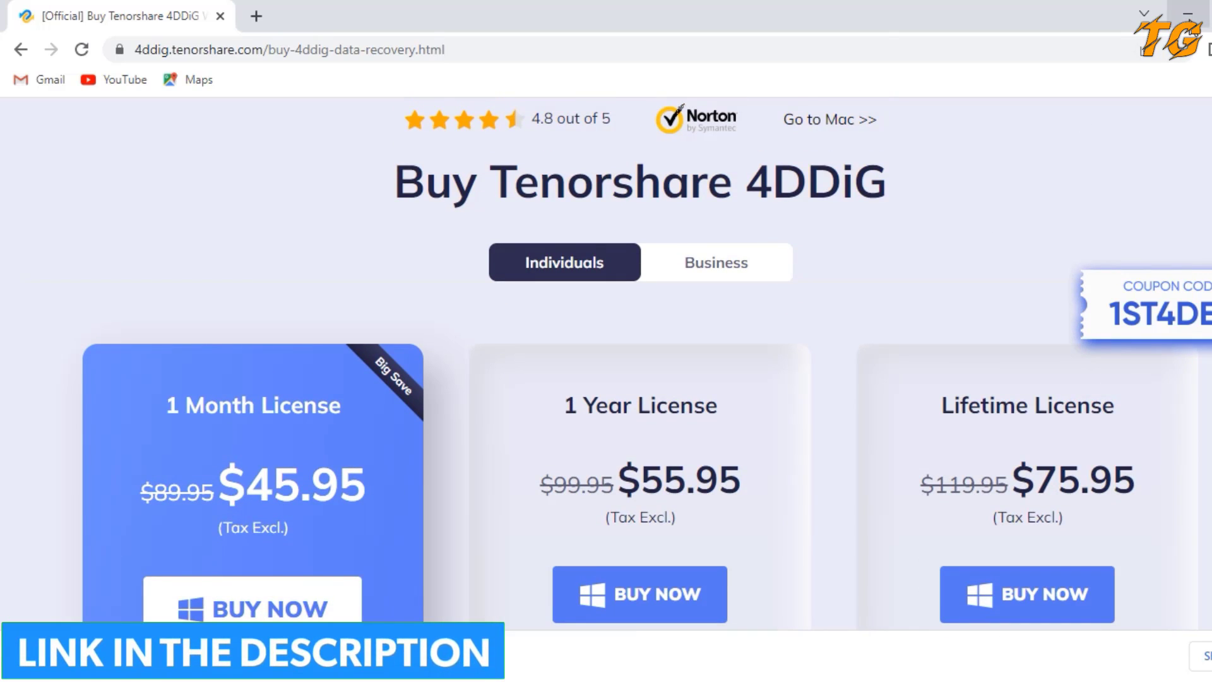